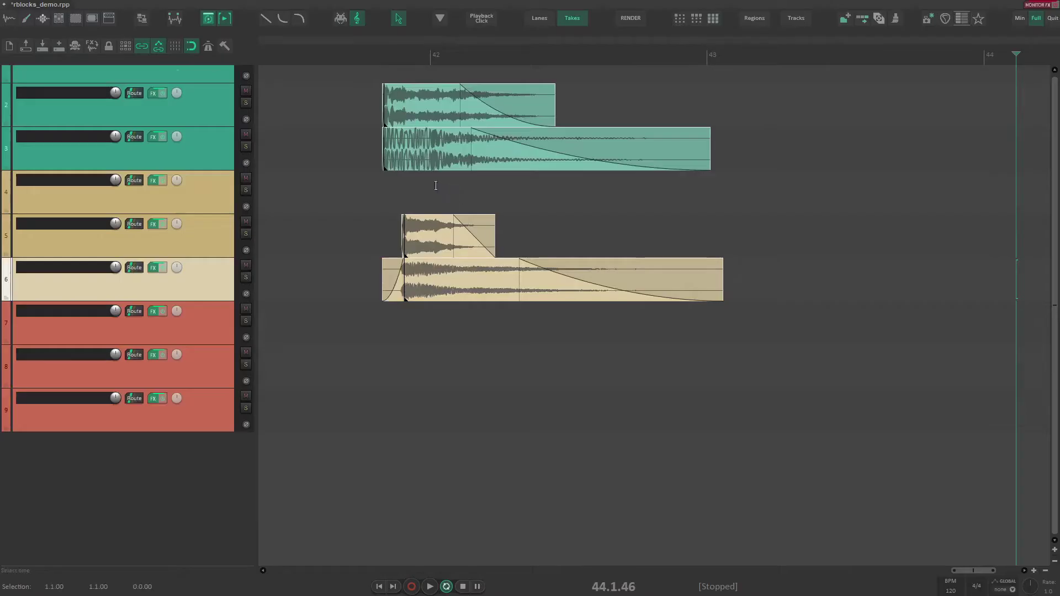
Step: Group the audio items on tracks 2 to 6 into one block spanning tracks 1 to 6
left_click(310, 213)
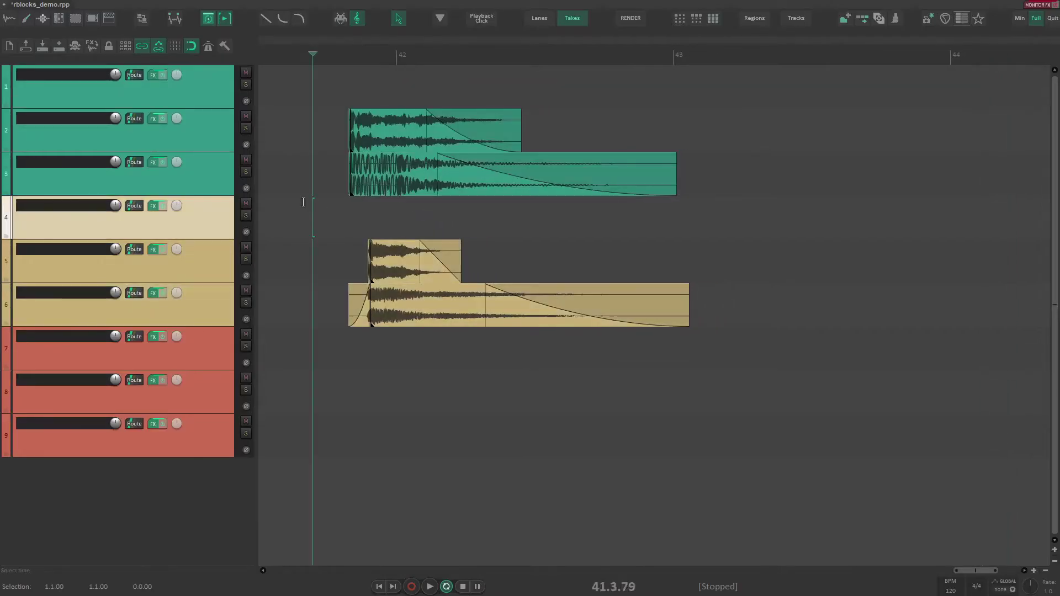
left_click_drag(320, 103, 647, 323)
key("g")
left_click(307, 220)
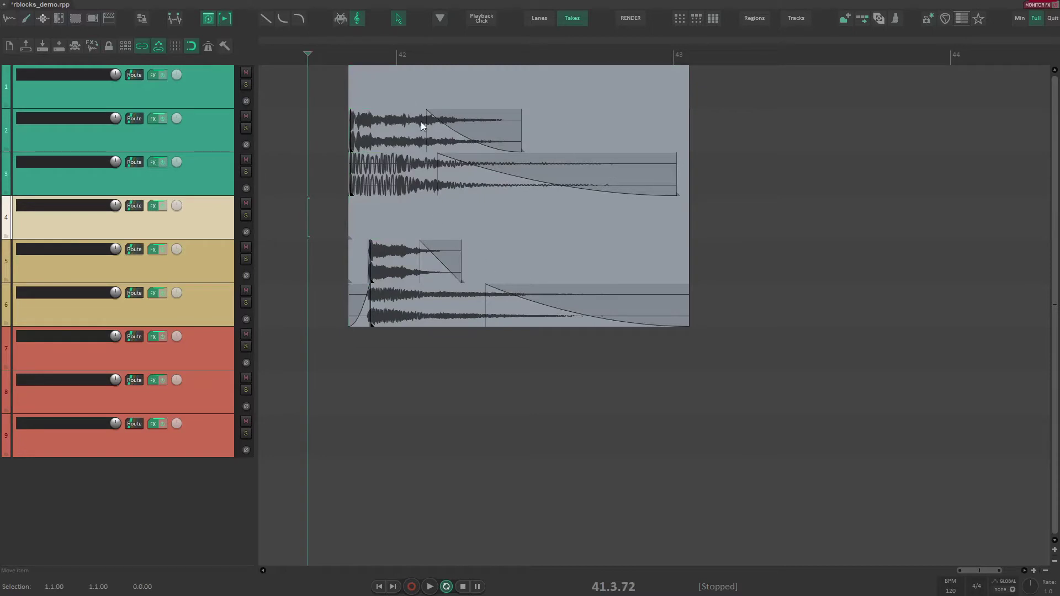
Step: Add the note "asdfasdfasdf" to the block's empty item on track 1 and display it with Stretch image/text
left_click(414, 95)
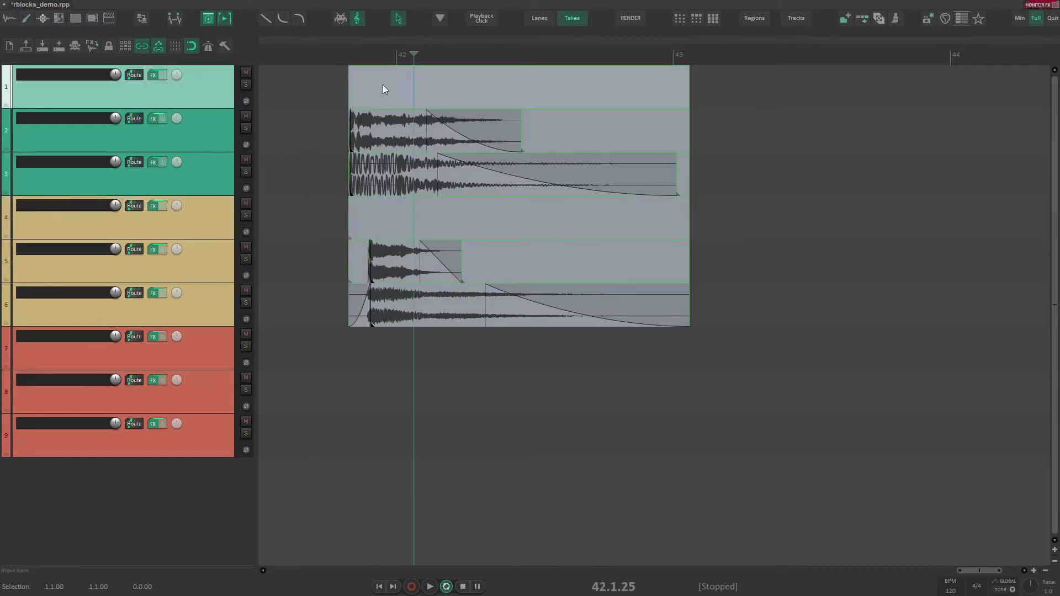
double_click(435, 79)
type("asdfasdfasdf")
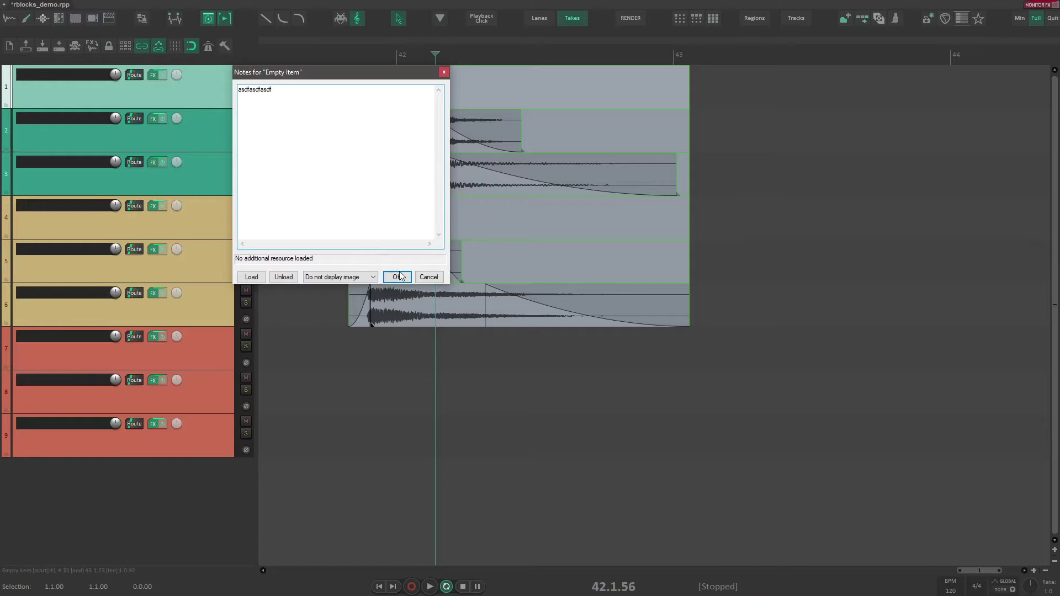
left_click(398, 276)
double_click(400, 84)
left_click(339, 277)
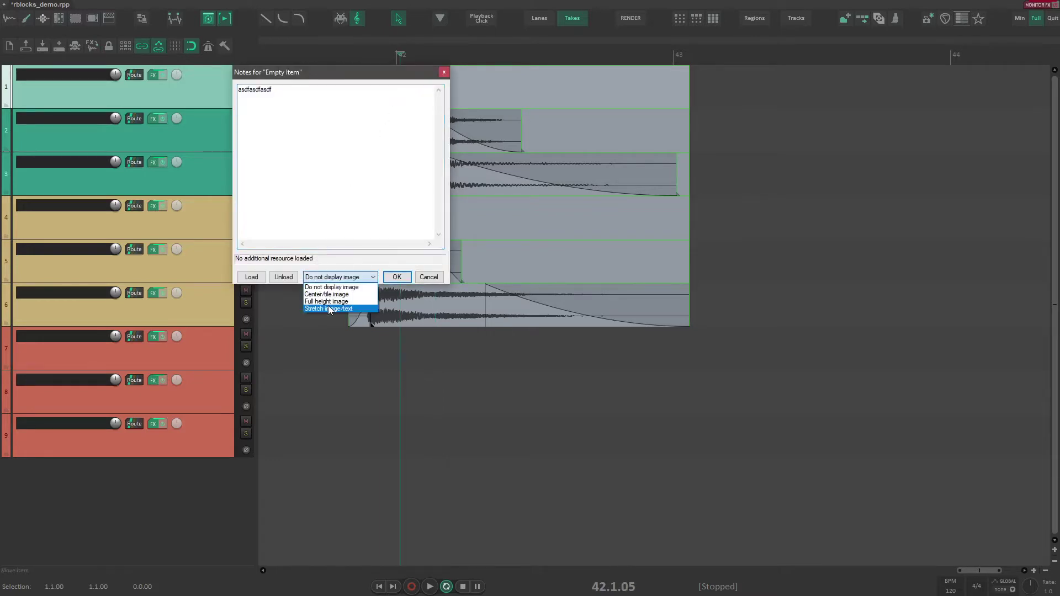
left_click(339, 311)
left_click(396, 277)
Step: Draw two MIDI notes in the block's empty item on track 4
left_click(478, 220)
left_click(560, 122)
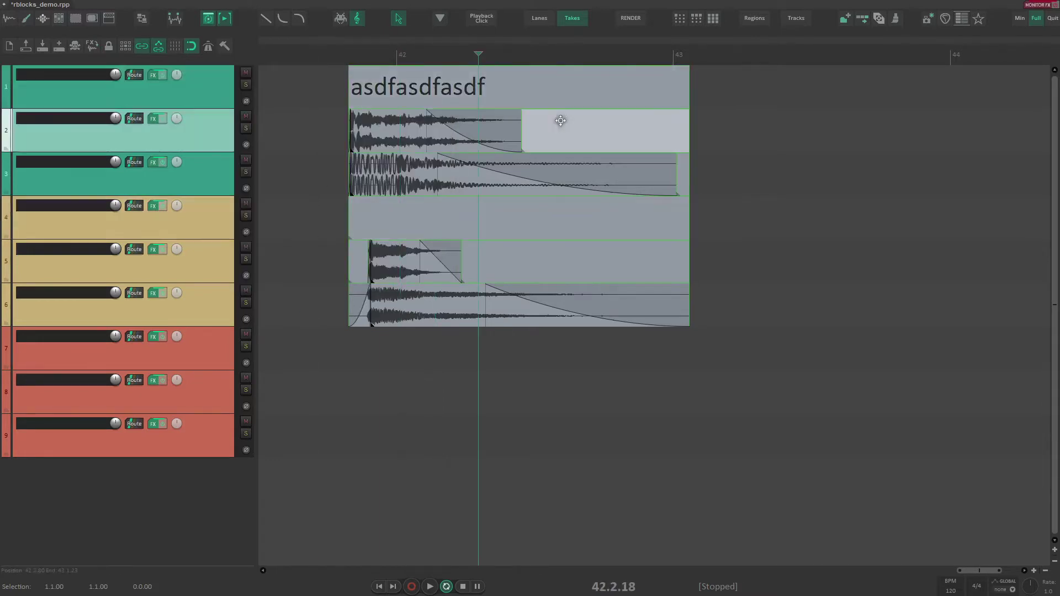
left_click(532, 231)
left_click(556, 247)
left_click(535, 220)
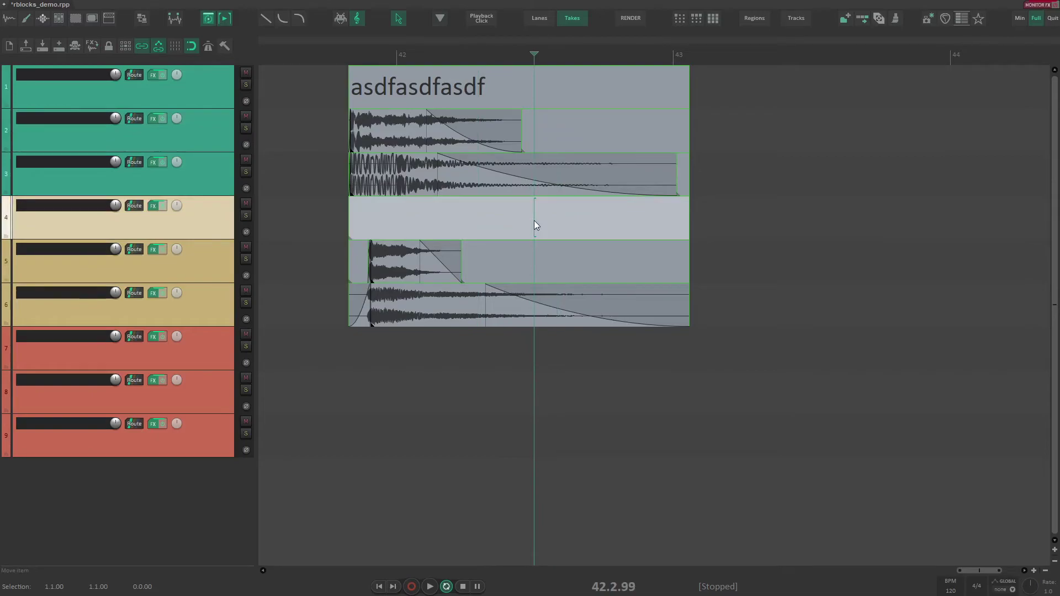
double_click(425, 220)
left_click(281, 225)
mouse_move(293, 298)
left_mouse_down()
mouse_move(454, 289)
mouse_move(478, 299)
left_mouse_up()
key("Escape")
Step: Draw MIDI notes in the block's empty item on track 5 and undo the last note edit
double_click(540, 254)
left_click(383, 246)
key("Escape")
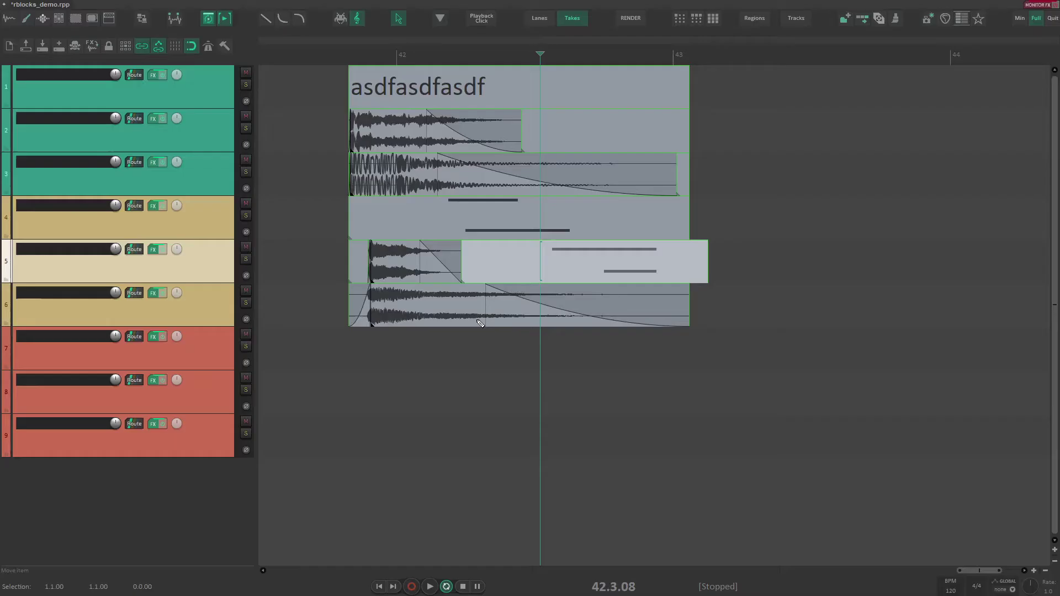
left_click(331, 237)
key("ctrl+z")
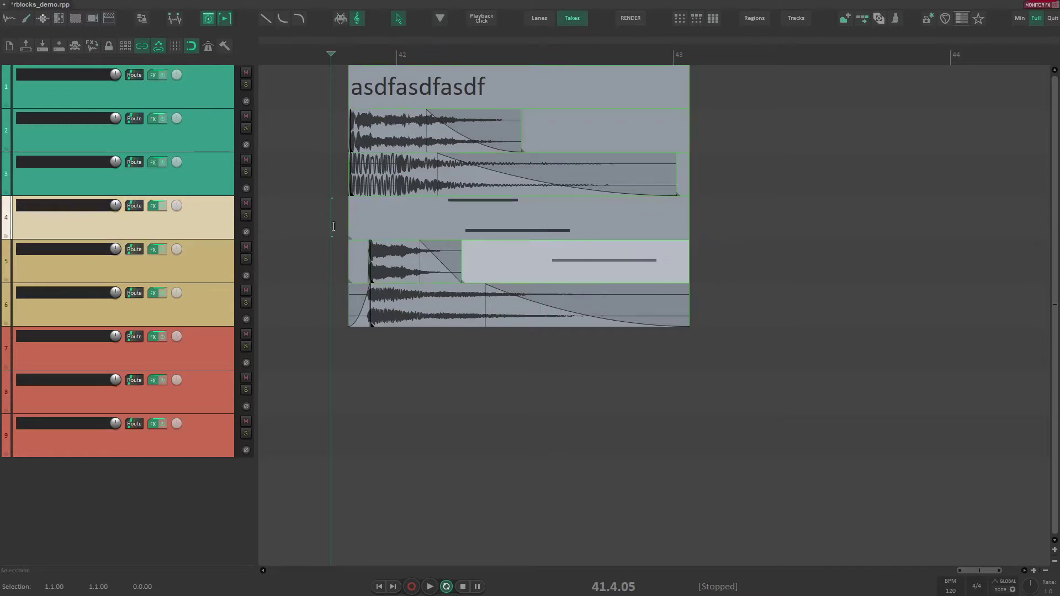
key("ctrl+z")
Step: Ungroup the whole block, and undo back to the original separate audio items
left_click(416, 98)
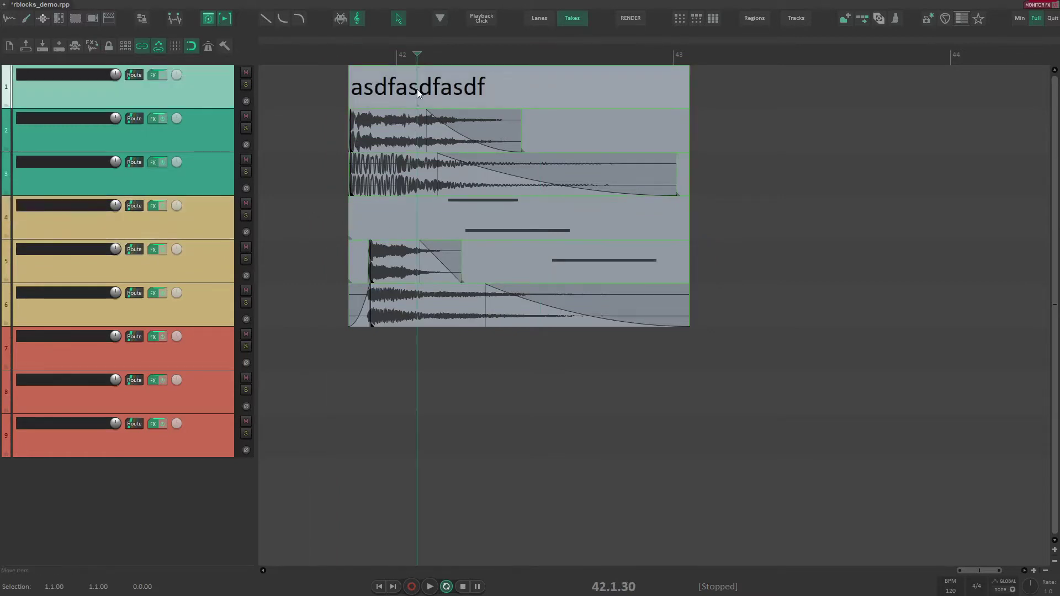
left_click(344, 104)
left_click_drag(333, 87, 736, 336)
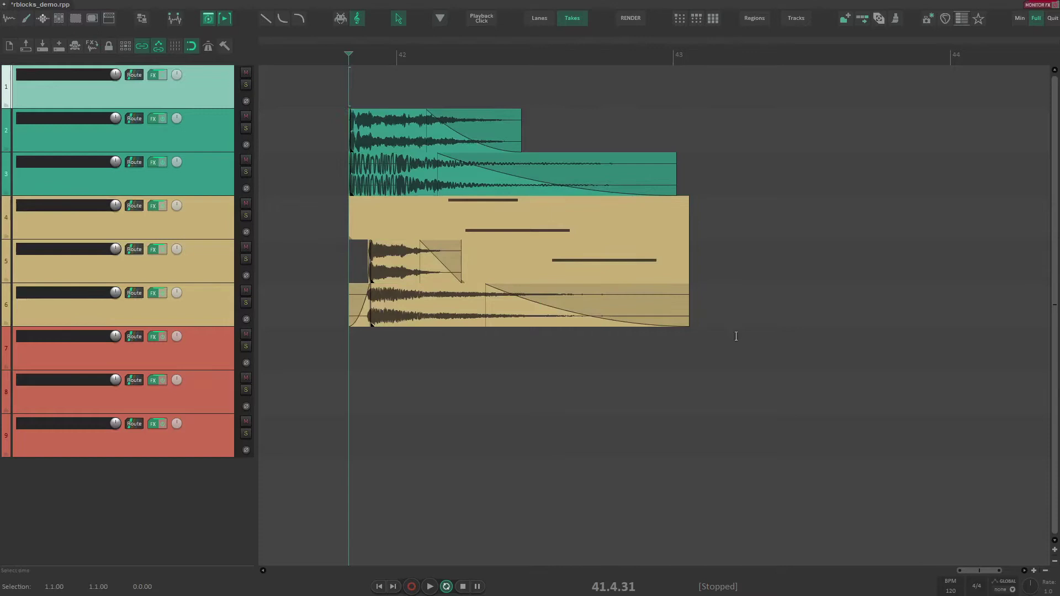
key("ctrl+z")
key("ctrl+z")
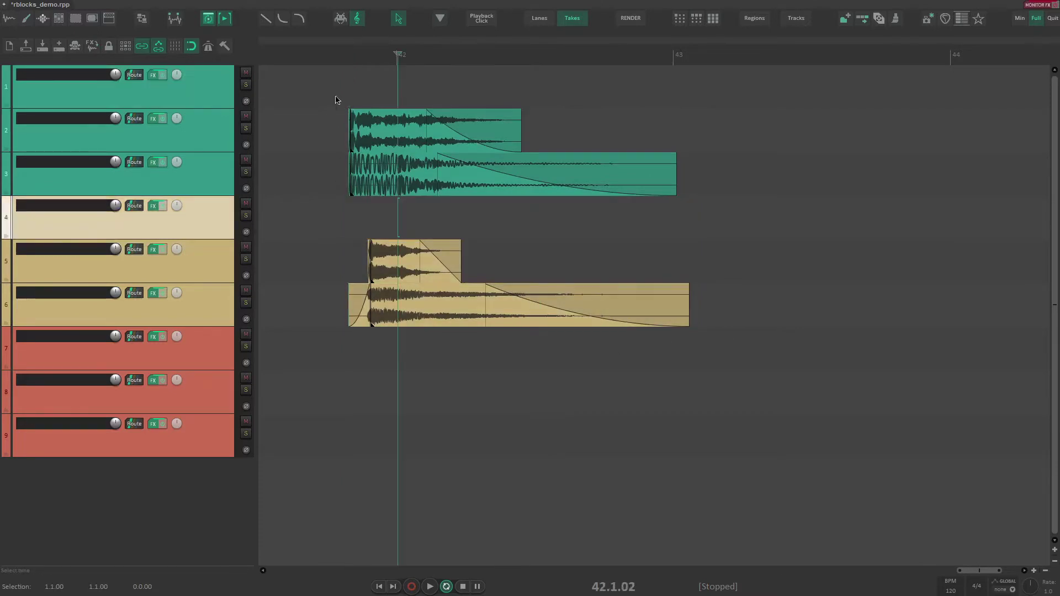
Step: Restore the block grouping and move the block two tracks down, onto tracks 3 to 8
key("ctrl+shift+z")
left_click(323, 222)
left_click_drag(433, 97, 433, 165)
left_click(432, 176)
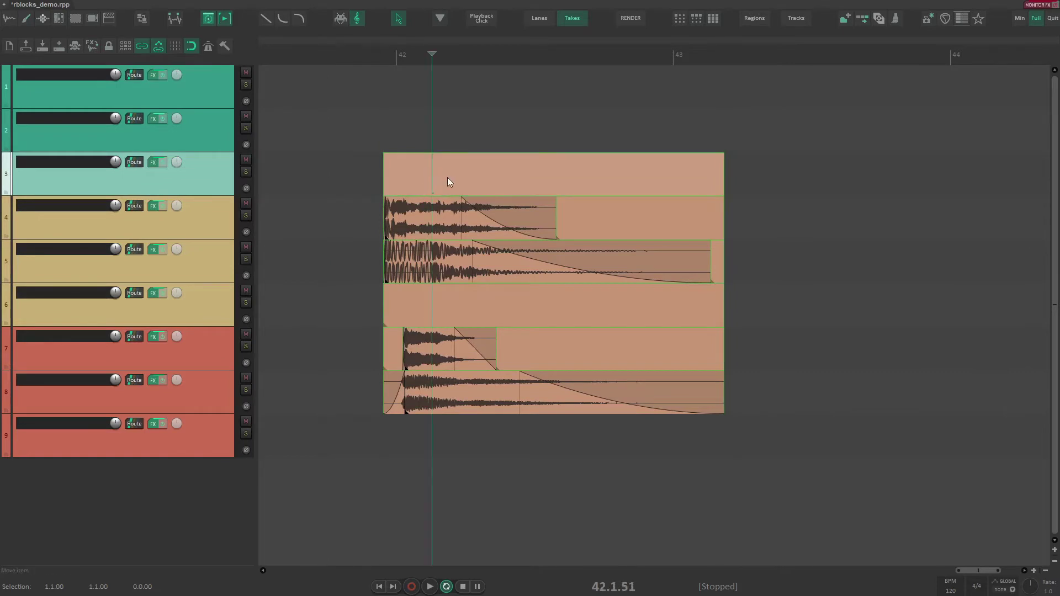
key("u")
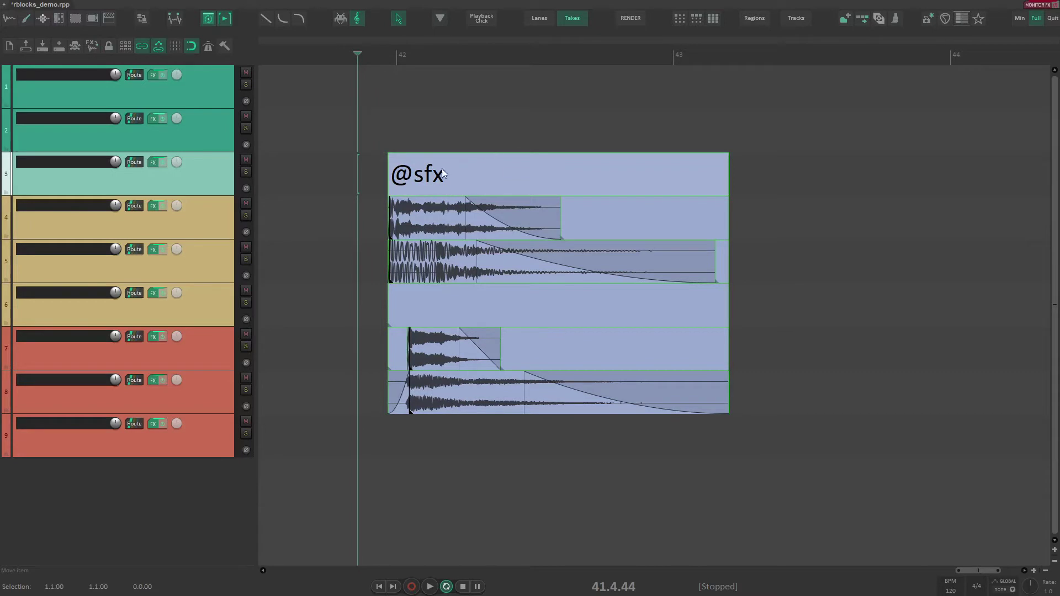
left_click_drag(462, 177, 494, 175)
left_click_drag(744, 104, 687, 105)
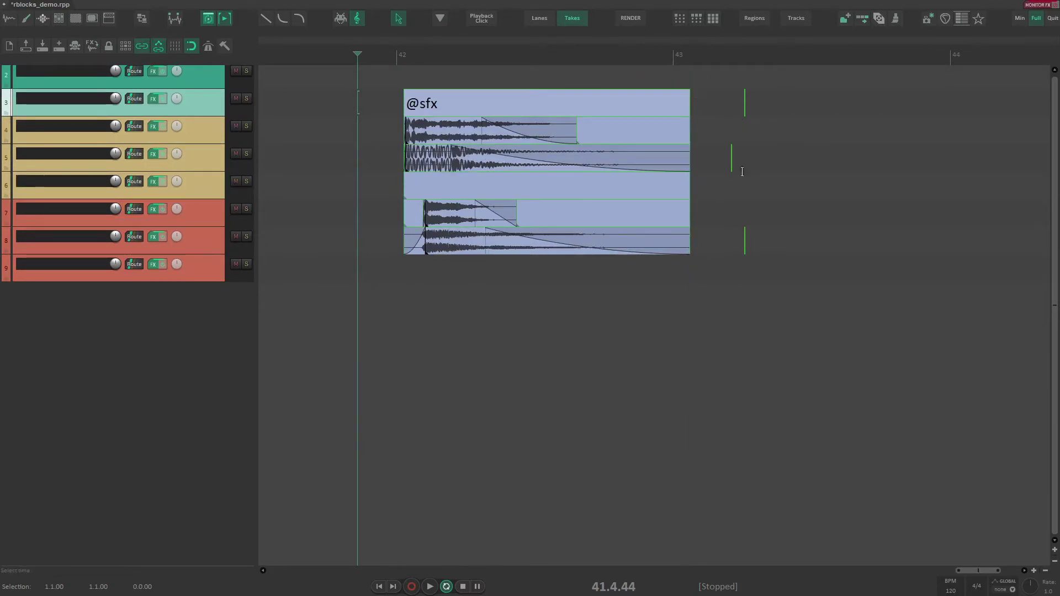
key("ctrl+z")
scroll(549, 108, "up", 3)
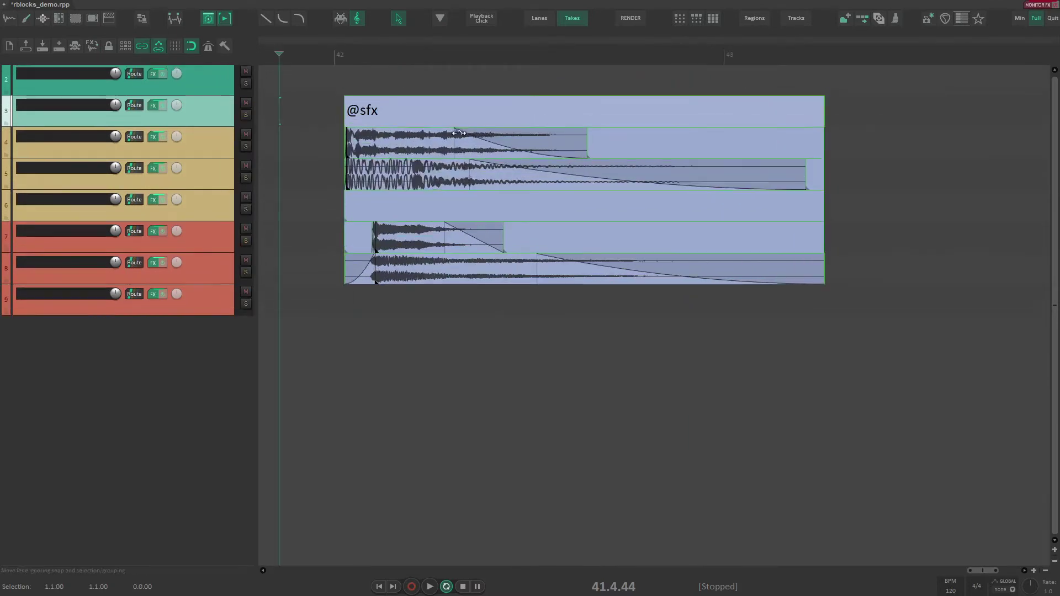
left_click(328, 147)
left_click_drag(399, 112, 369, 165)
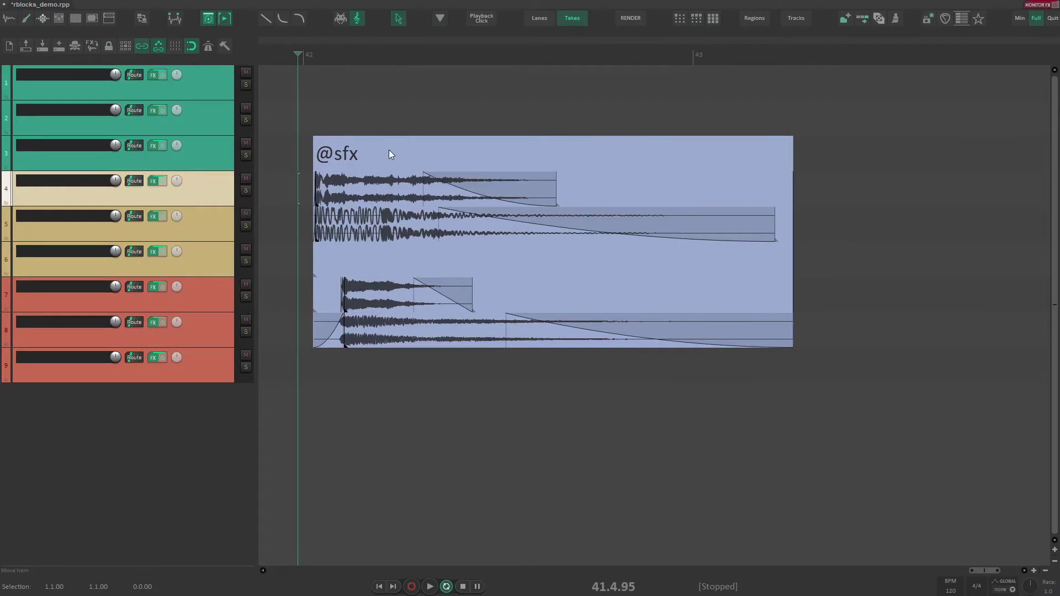
left_click(389, 152)
key("u")
left_click_drag(311, 200, 401, 248)
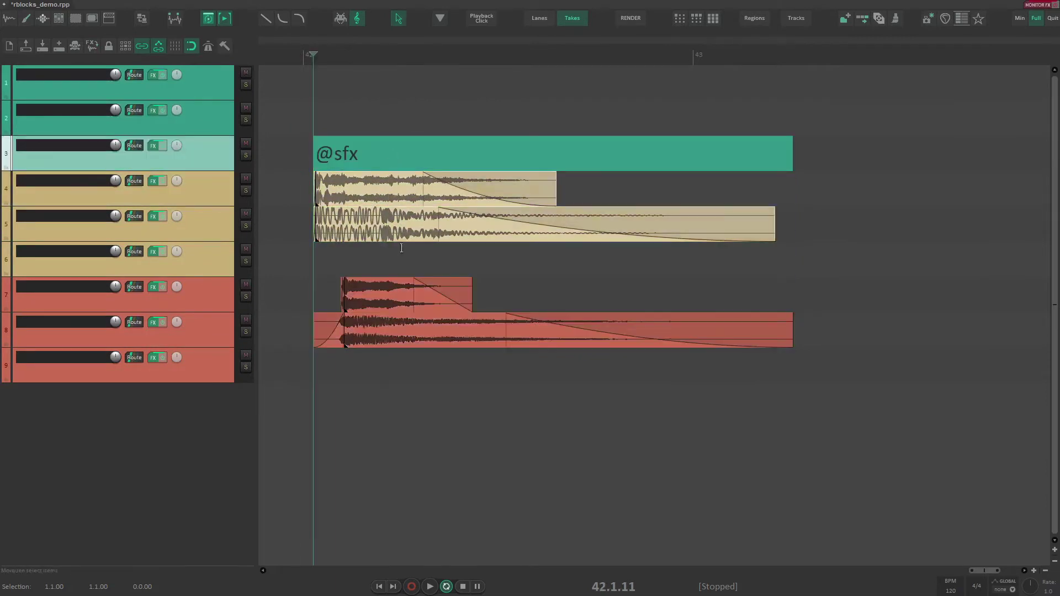
key("a")
key("d")
Step: Copy the track 8 item to a slightly later position on track 9 and move the original up two tracks
left_click(404, 258)
left_click_drag(424, 323, 485, 359)
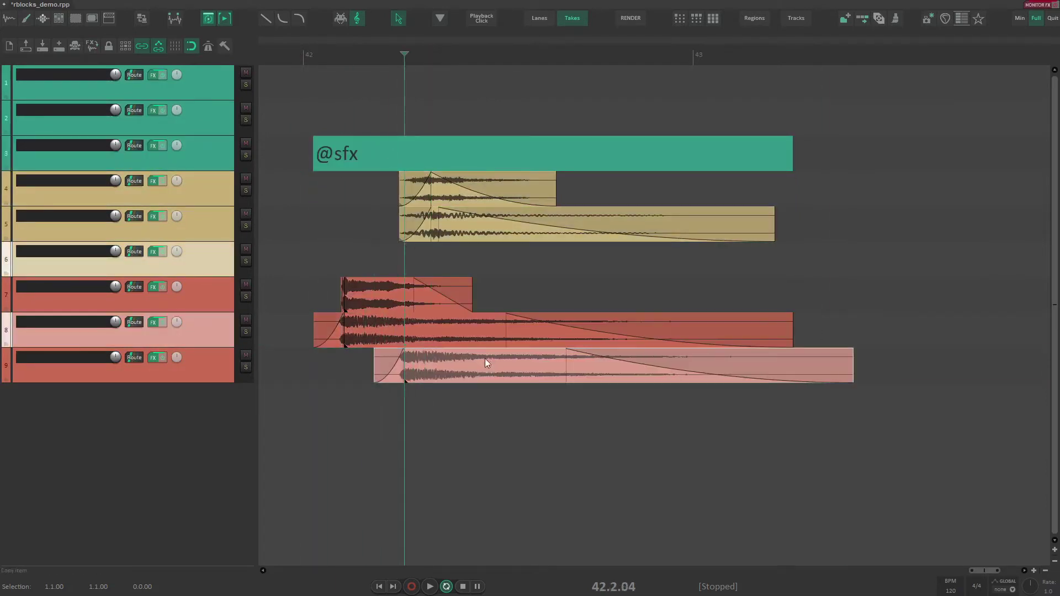
left_click(458, 330)
key("KP_8")
key("KP_8")
Step: Group the rearranged audio items into a single block again
left_click(294, 220)
left_click_drag(289, 137, 564, 379)
key("g")
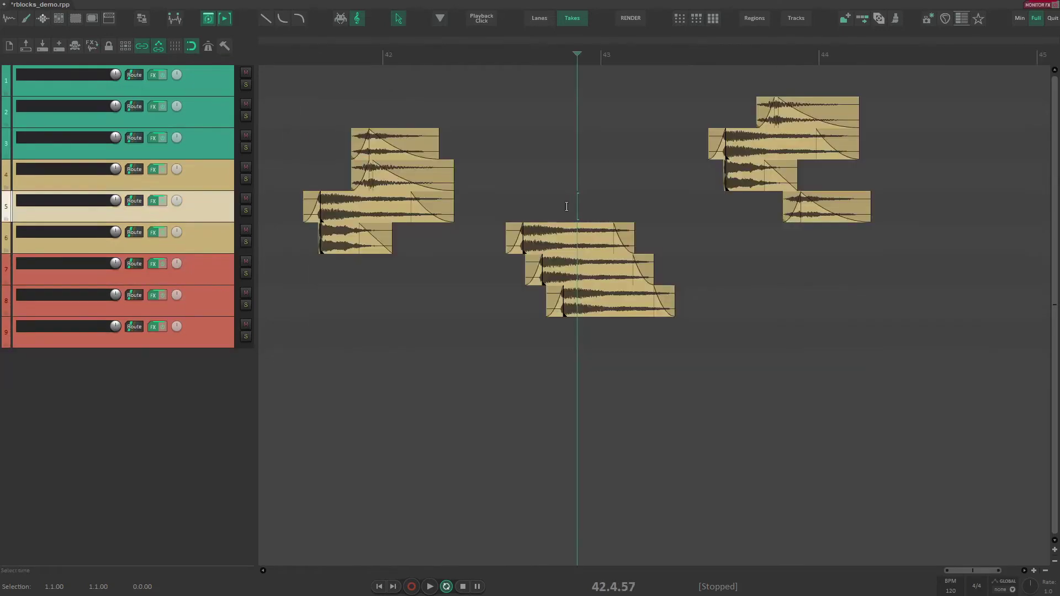
key("ctrl+z")
left_click(476, 153)
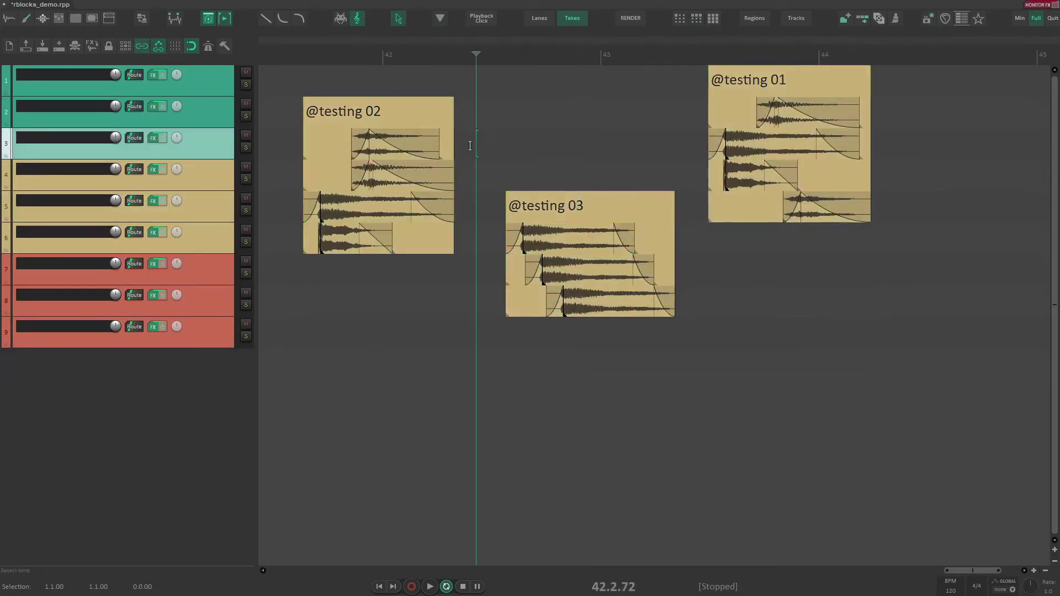
left_click(294, 80)
right_click(837, 224)
left_click_drag(280, 67, 876, 287)
key("u")
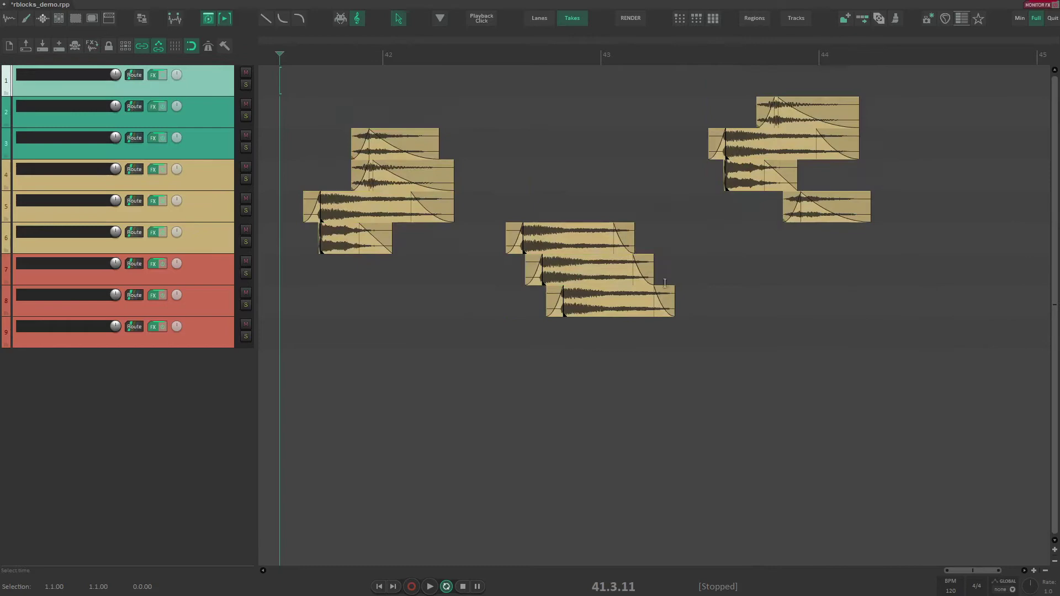
key("r")
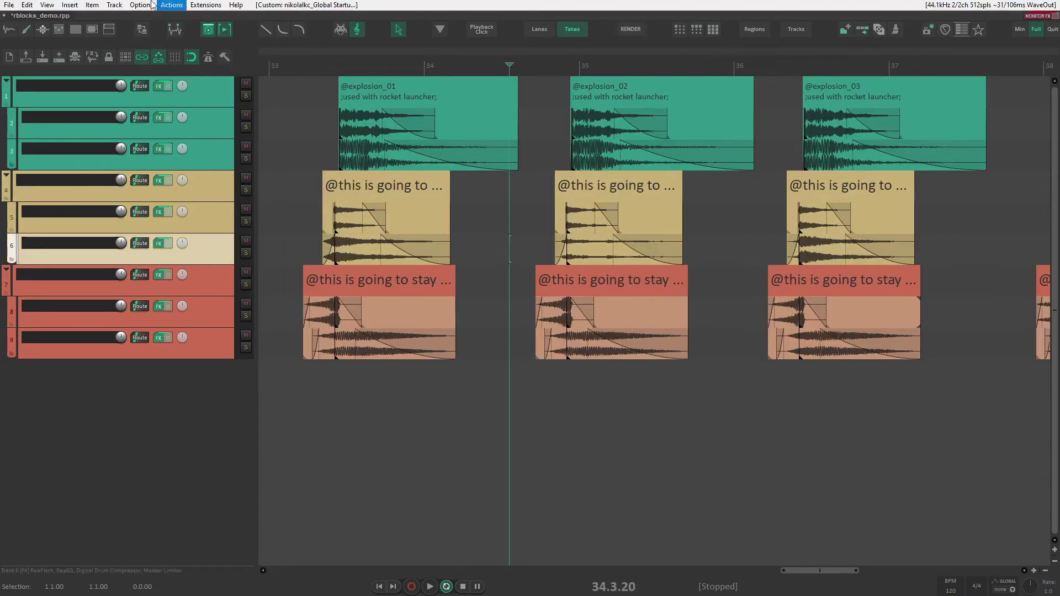
Step: Disable item grouping and shift individual items of the first two yellow blocks out of alignment
left_click(152, 5)
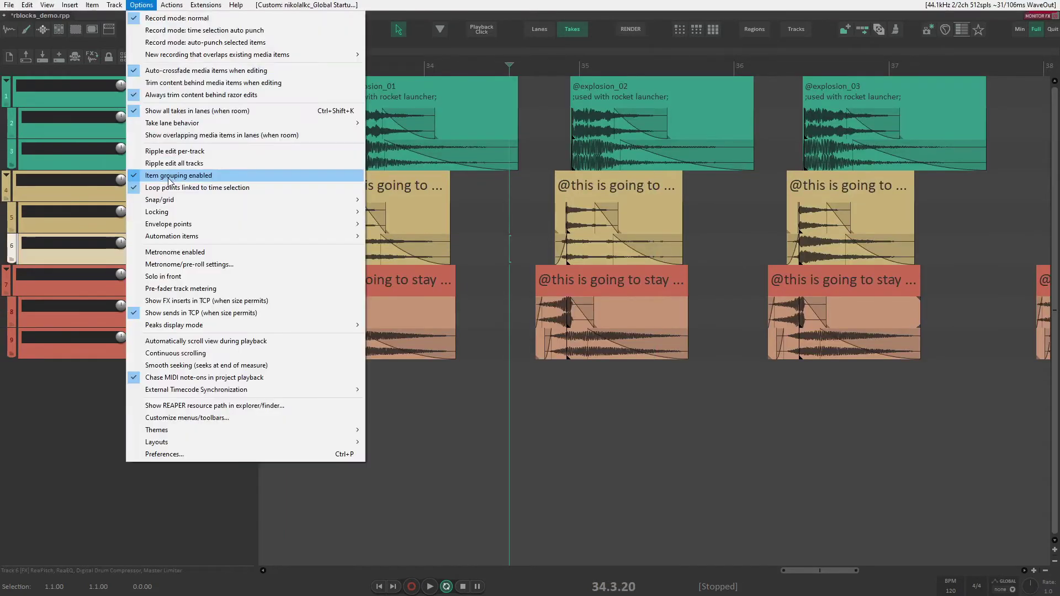
left_click(168, 178)
left_click(463, 218)
left_click_drag(409, 219, 462, 222)
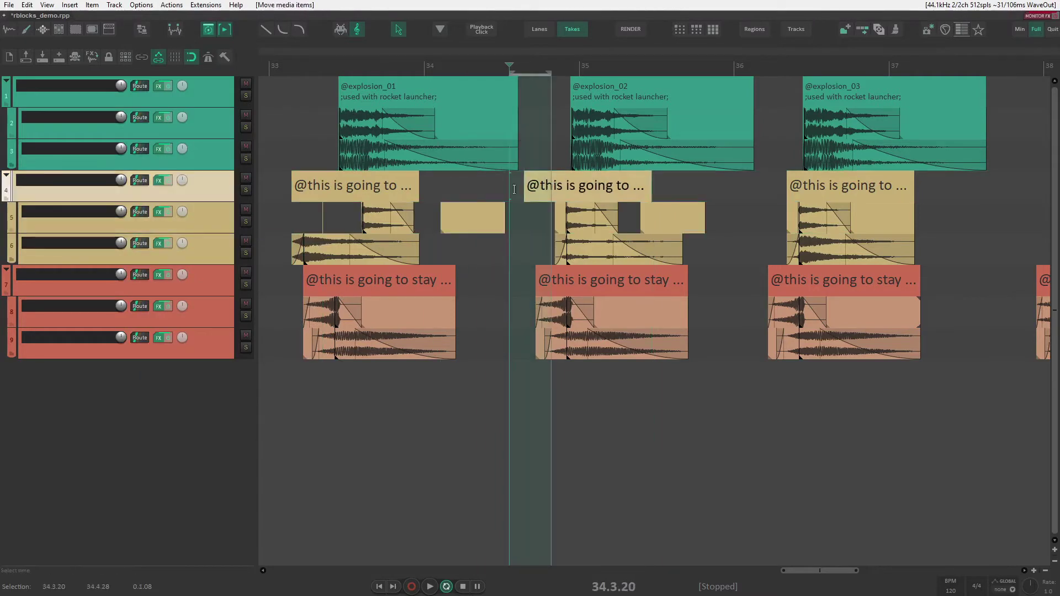
left_click(536, 189)
key("Escape")
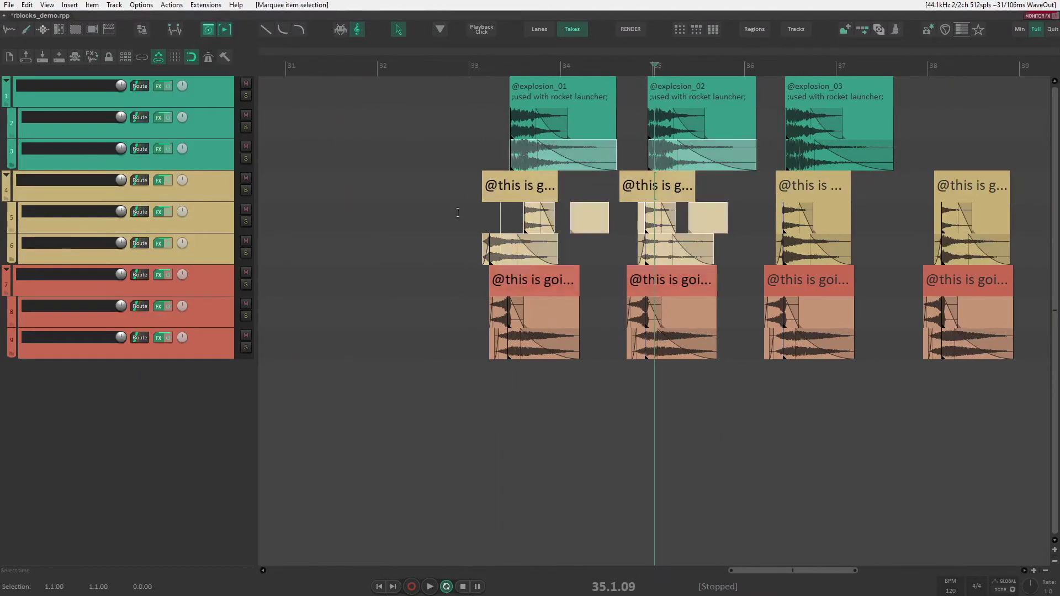
Step: Select the time range 32.3.62 to 36.1.85, recolor the items of the first two block columns light grey, and clear the range
left_click(456, 213)
left_click_drag(437, 209, 763, 206)
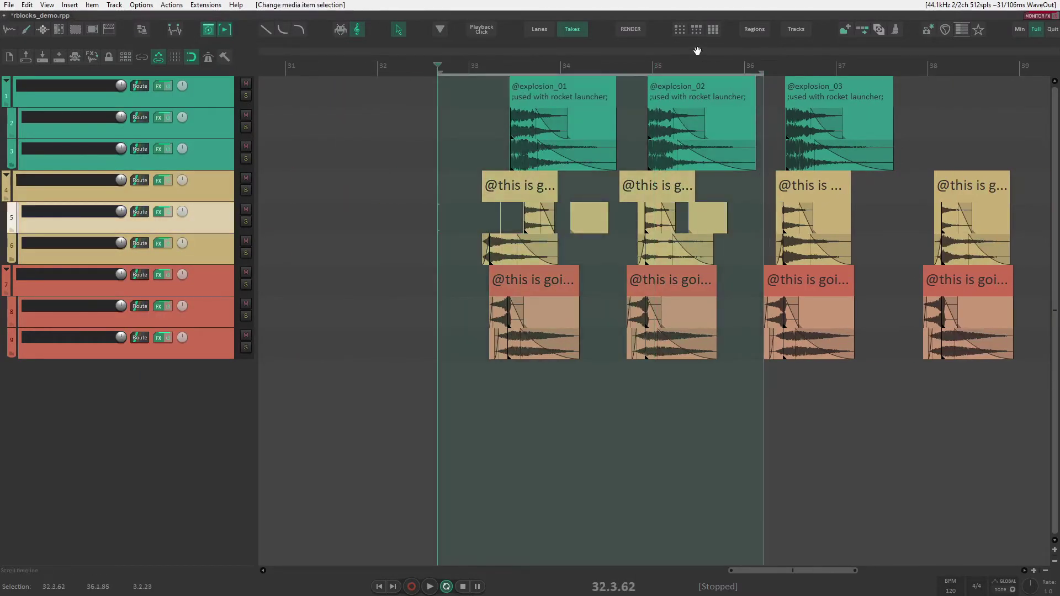
key("ctrl+alt+r")
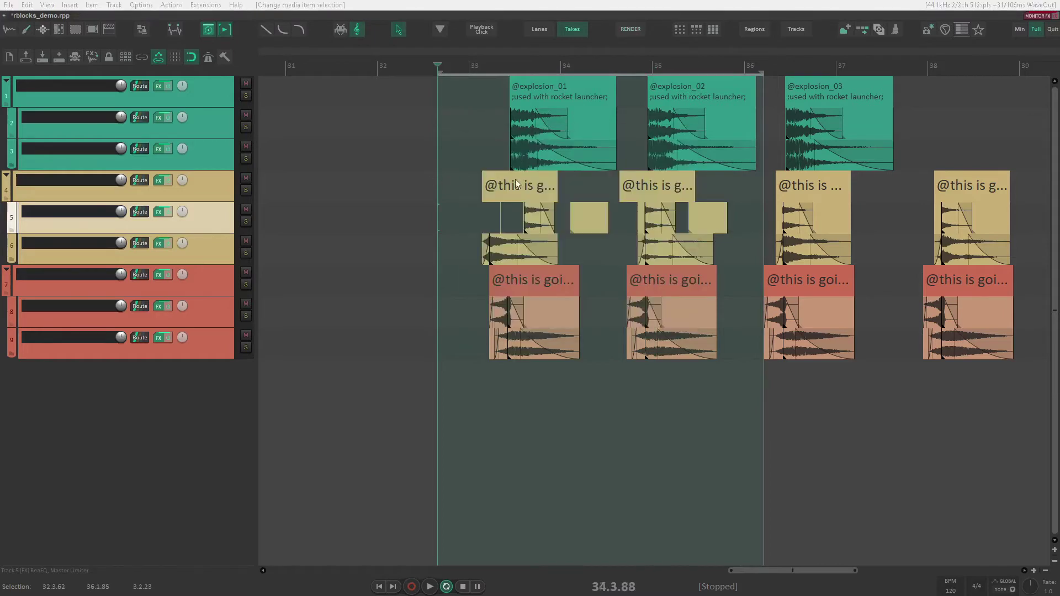
left_click(461, 191)
key("Escape")
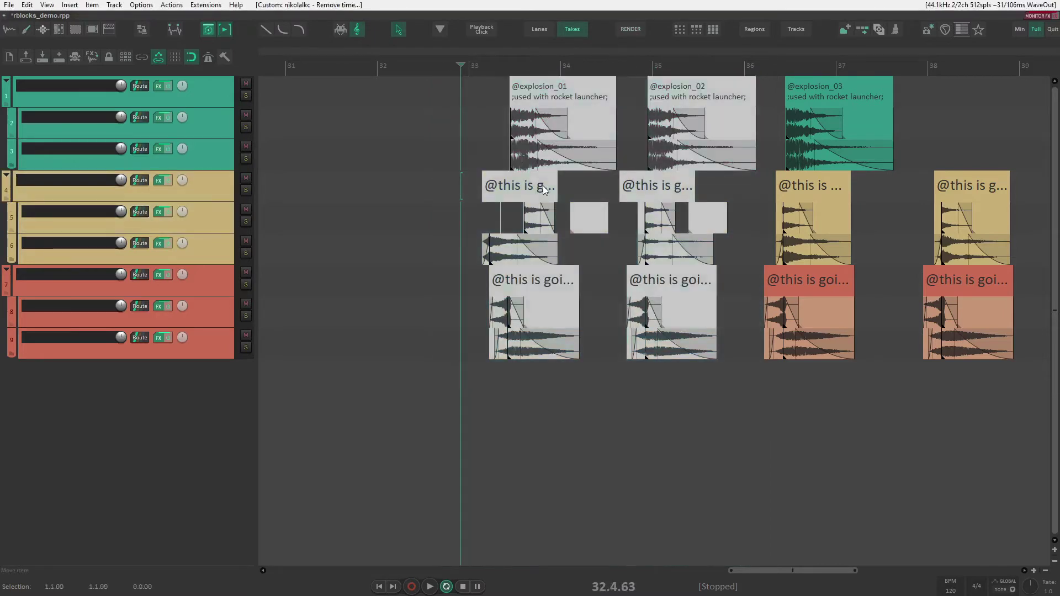
Step: Re-enable item grouping and move the grouped block near bar 40 on tracks 4 to 6 slightly earlier
mouse_move(492, 192)
left_mouse_down()
mouse_move(550, 193)
mouse_move(492, 191)
left_mouse_up()
left_click(141, 5)
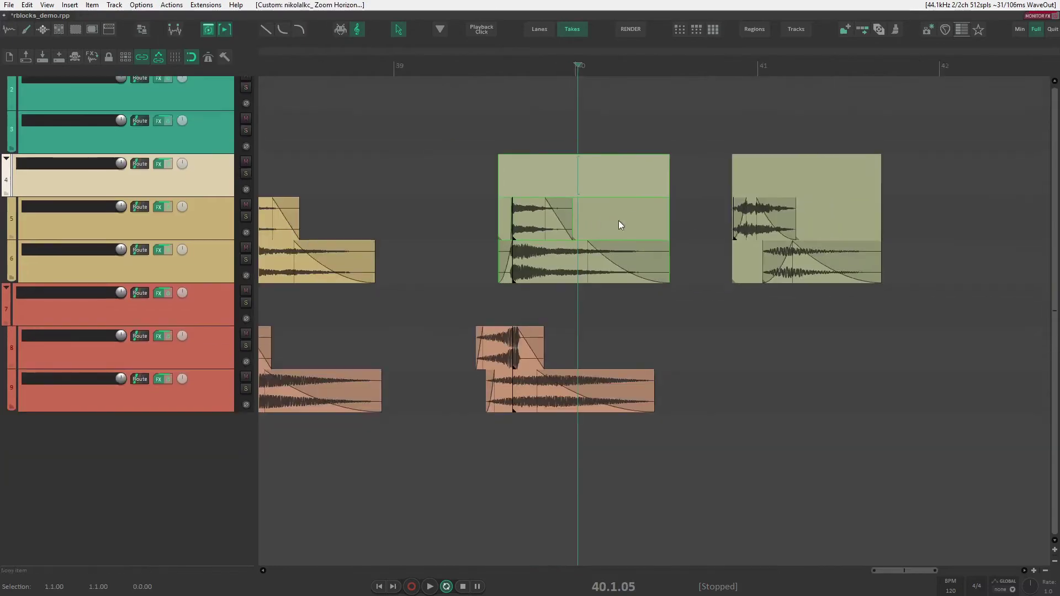
left_click_drag(579, 178, 546, 208)
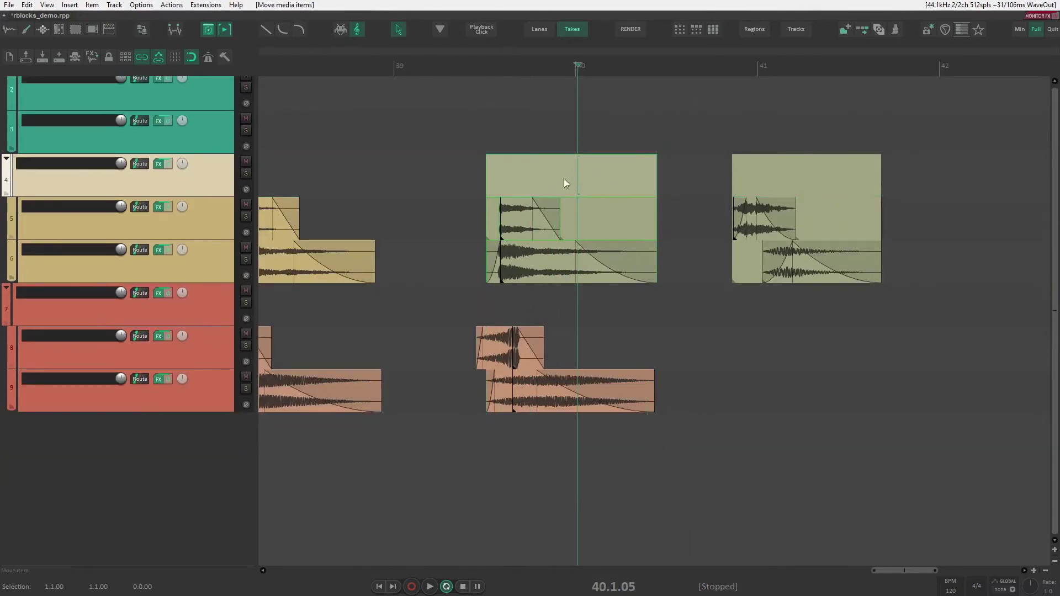
left_click(763, 177)
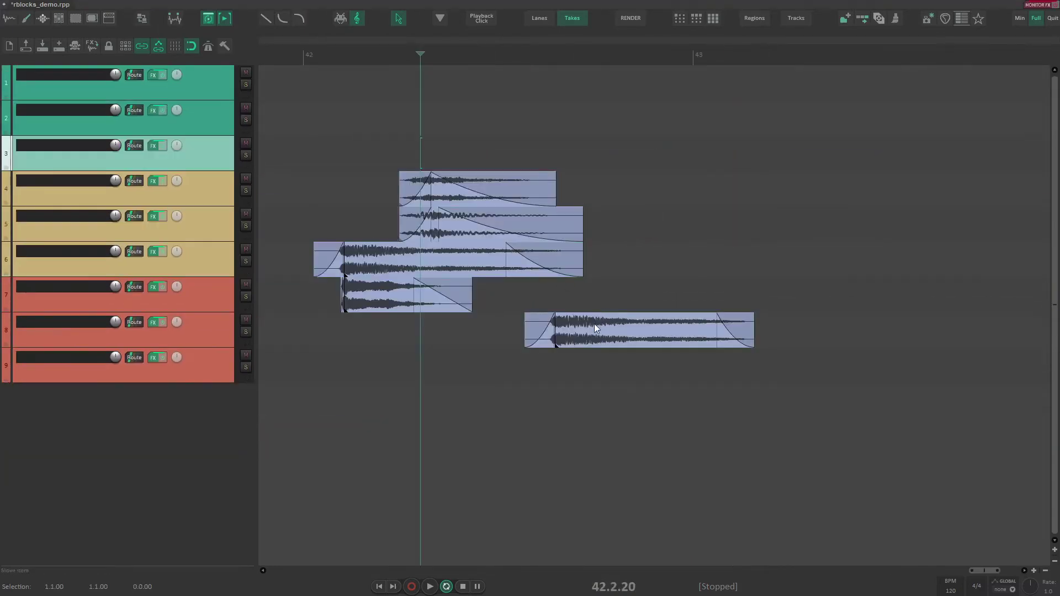
Step: Arrange copies of the separate track 8 item on tracks 6, 7 and 8, each starting slightly later than the one above
left_click_drag(594, 323, 733, 298)
left_click_drag(742, 298, 771, 323, "ctrl")
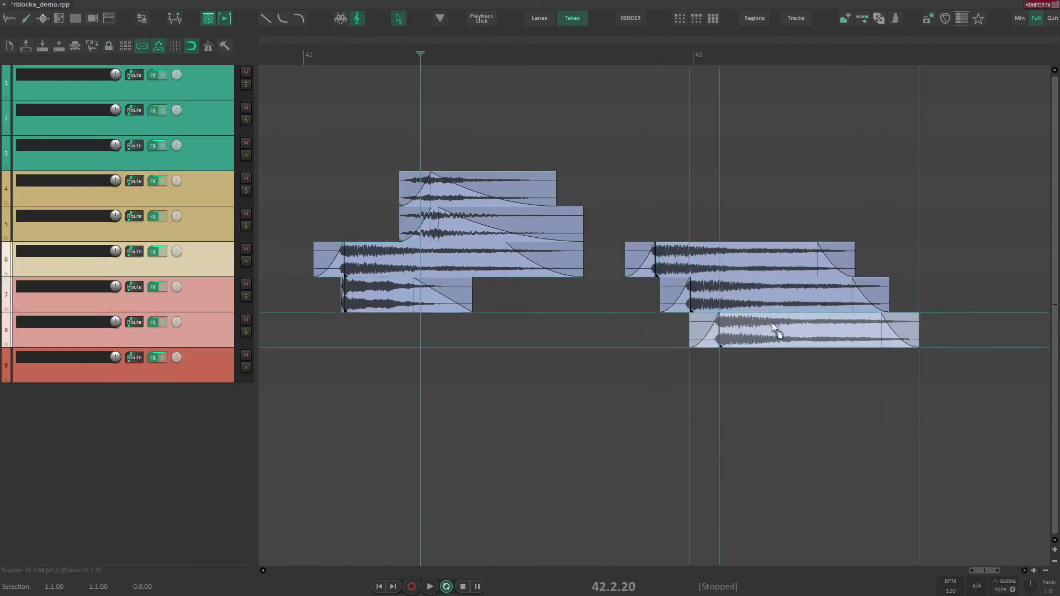
Step: Copy the four-item cluster onto tracks 1 to 4 after bar 43 and move the copy's top item to track 5
left_click_drag(362, 170, 485, 290)
left_click_drag(465, 201, 985, 86, "ctrl")
scroll(933, 83, "down", 1)
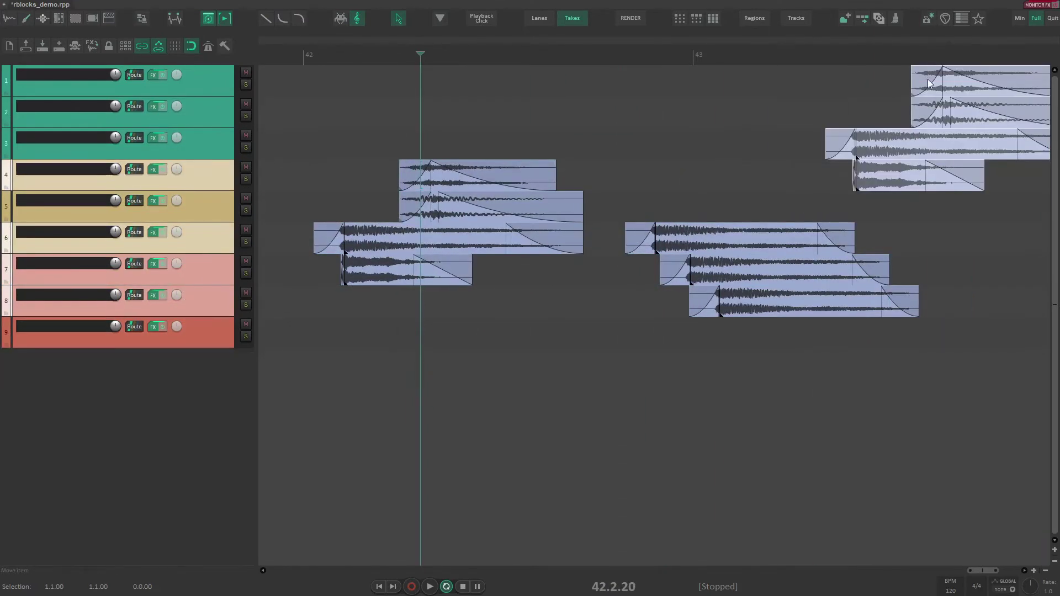
left_click(949, 91)
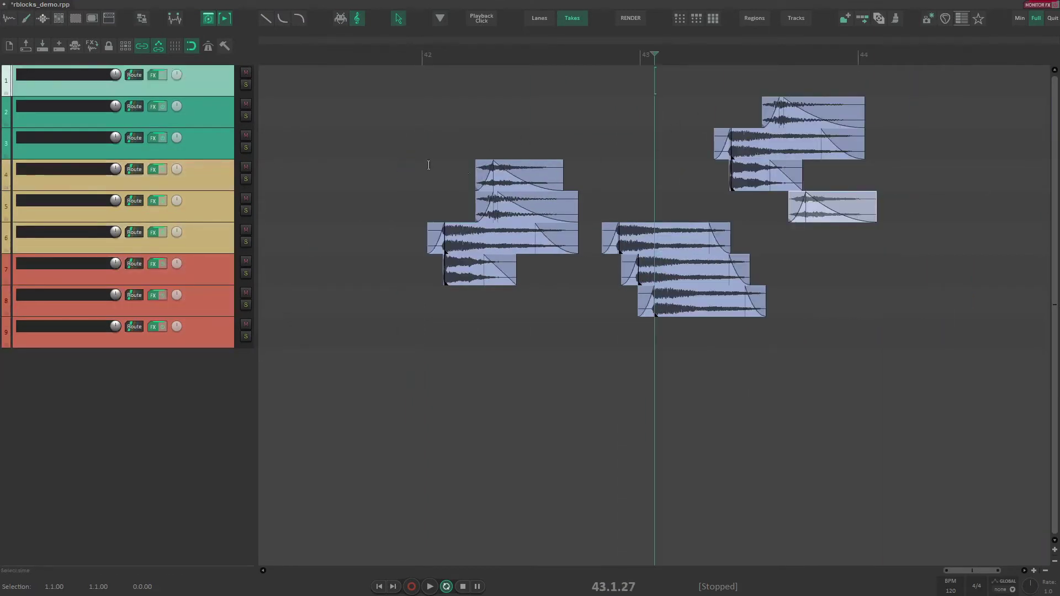
Step: Spread the three item clusters apart, moving the first up and earlier onto tracks 3 to 6 and the last slightly later
left_click_drag(428, 165, 520, 257)
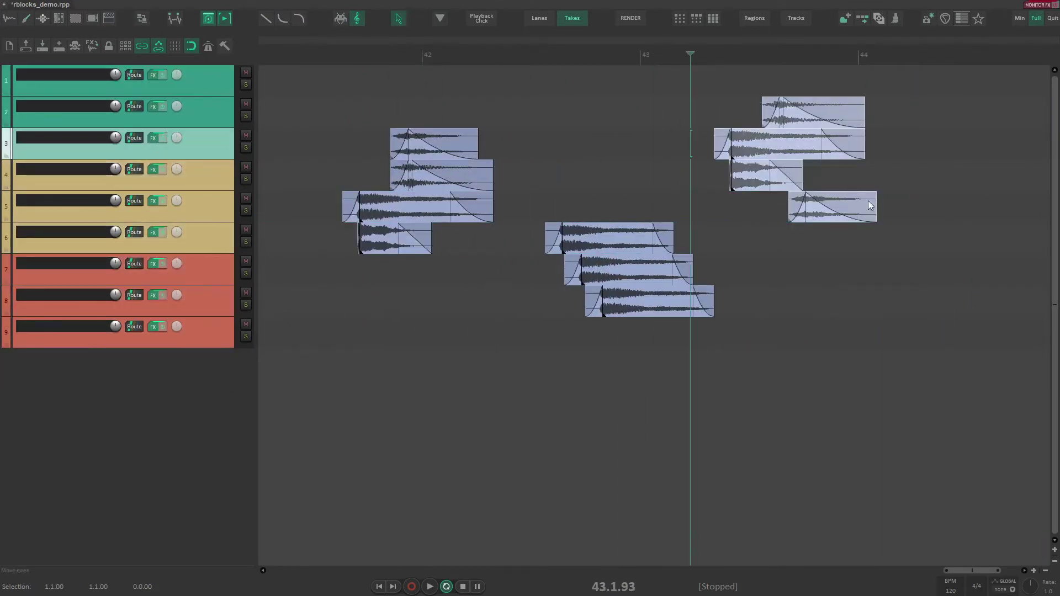
left_click_drag(817, 206, 850, 206)
left_click(540, 151)
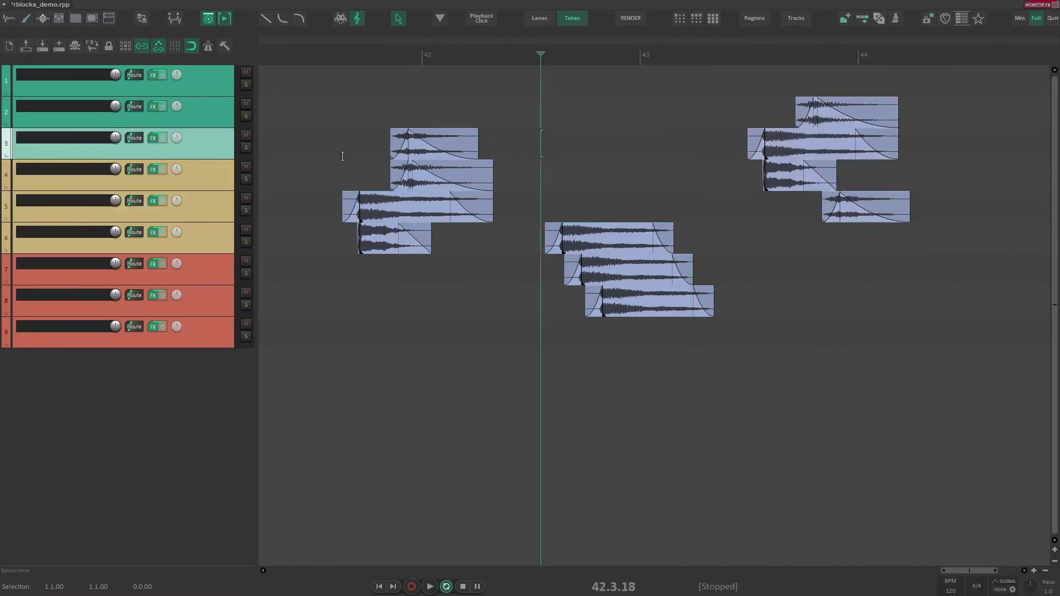
Step: Group the three item clusters into render blocks and name them "testing" with two-digit 01 indexing and the @ prefix
left_click_drag(350, 92, 966, 304)
key("b")
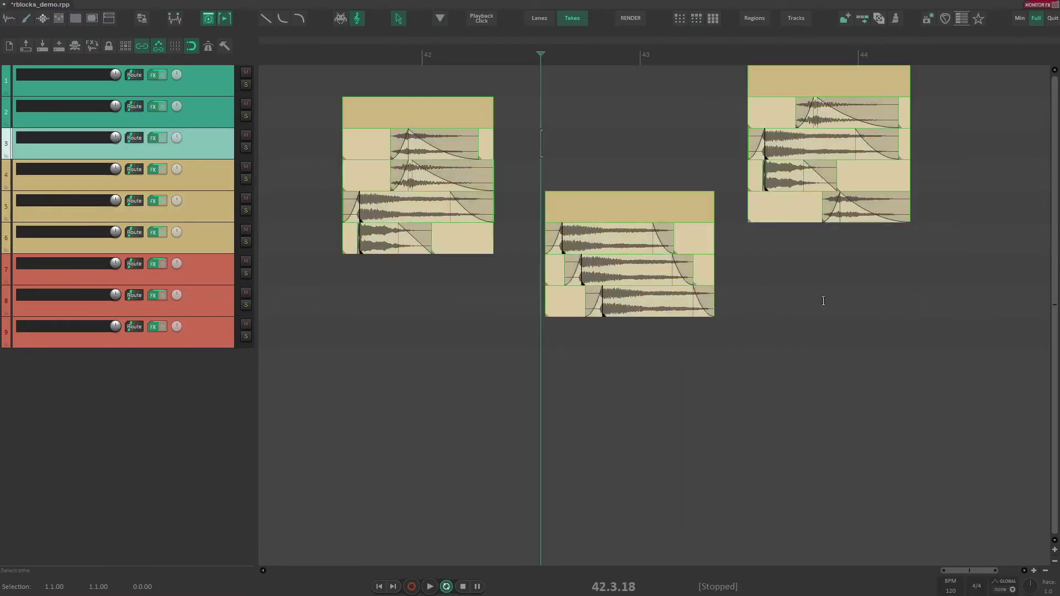
type("testing")
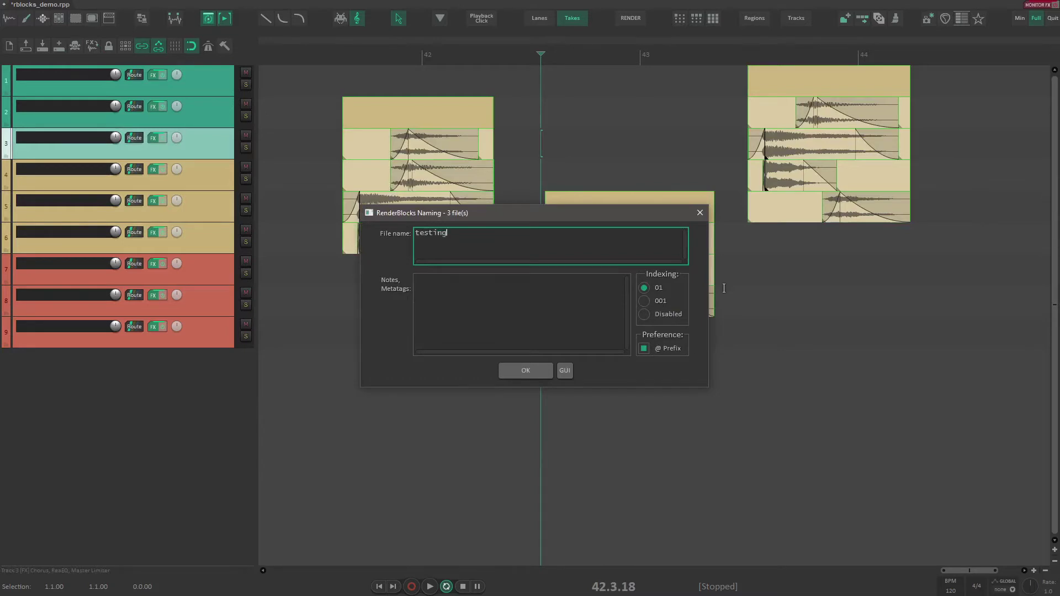
key("Return")
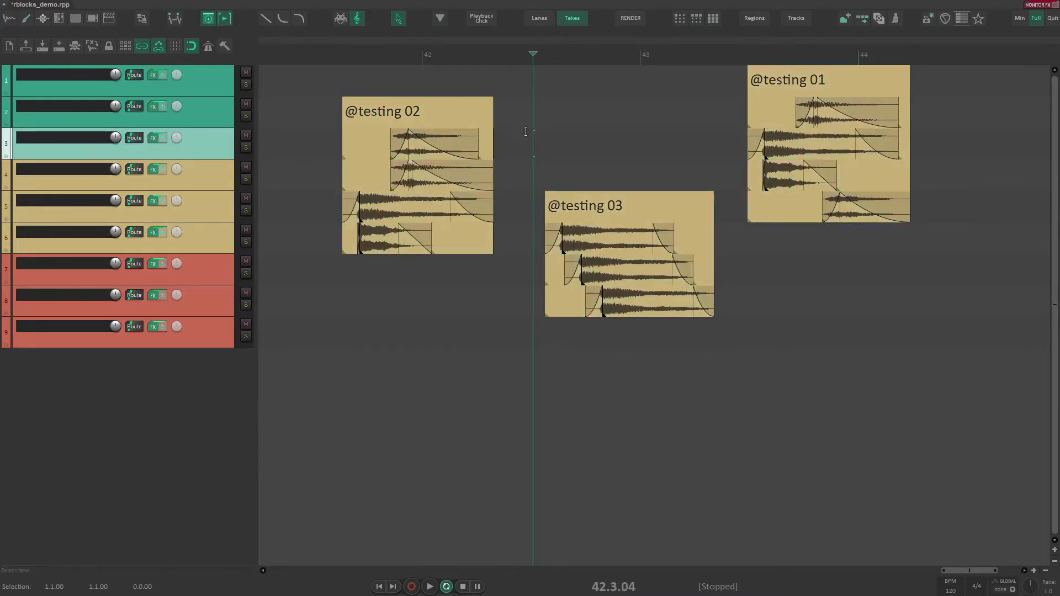
left_click(212, 89)
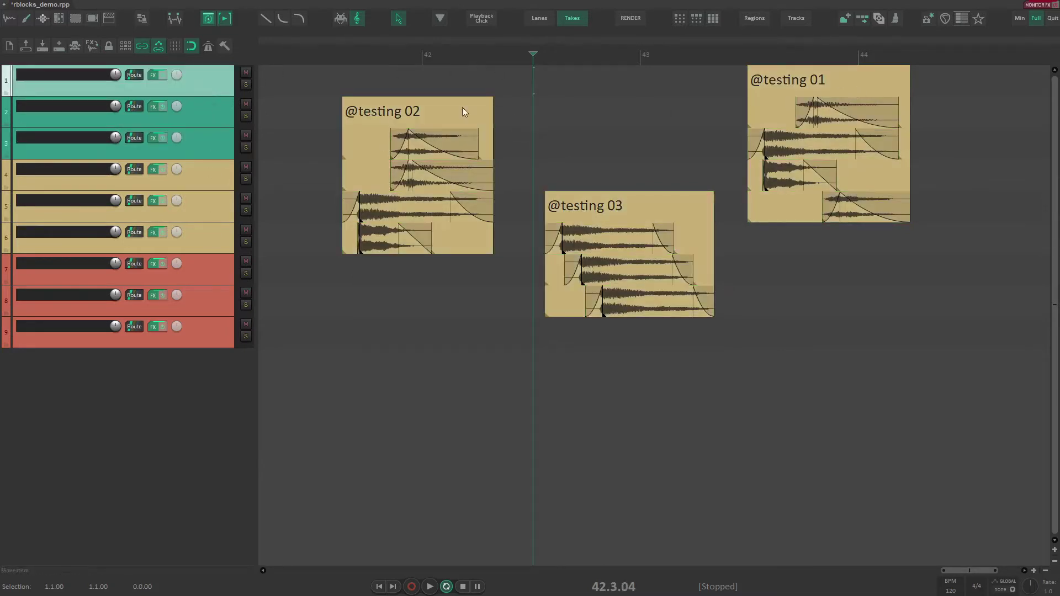
left_click(783, 83)
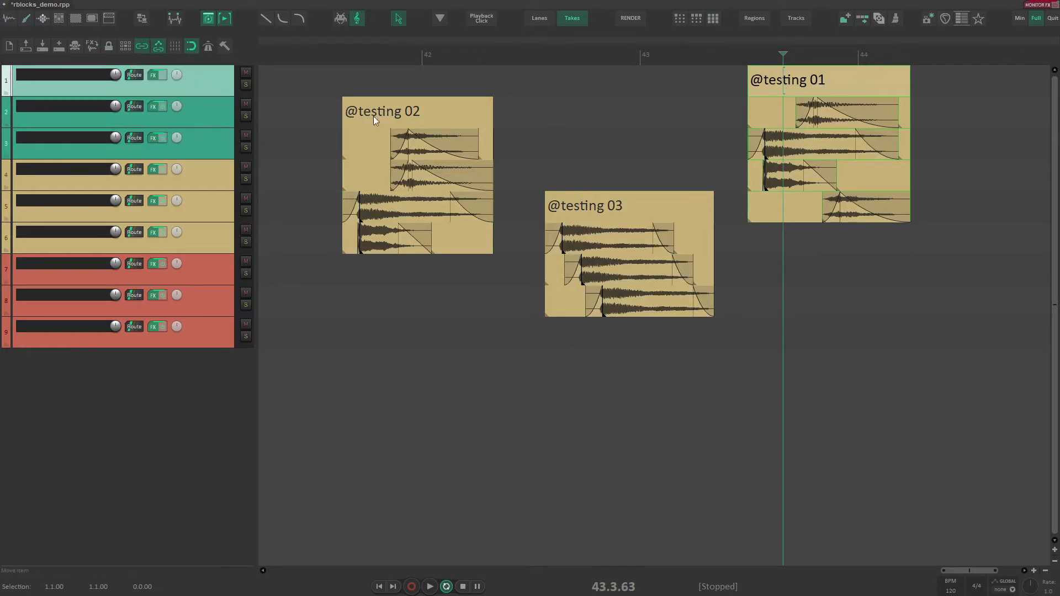
left_click(393, 117)
left_click(623, 206)
left_click(616, 206)
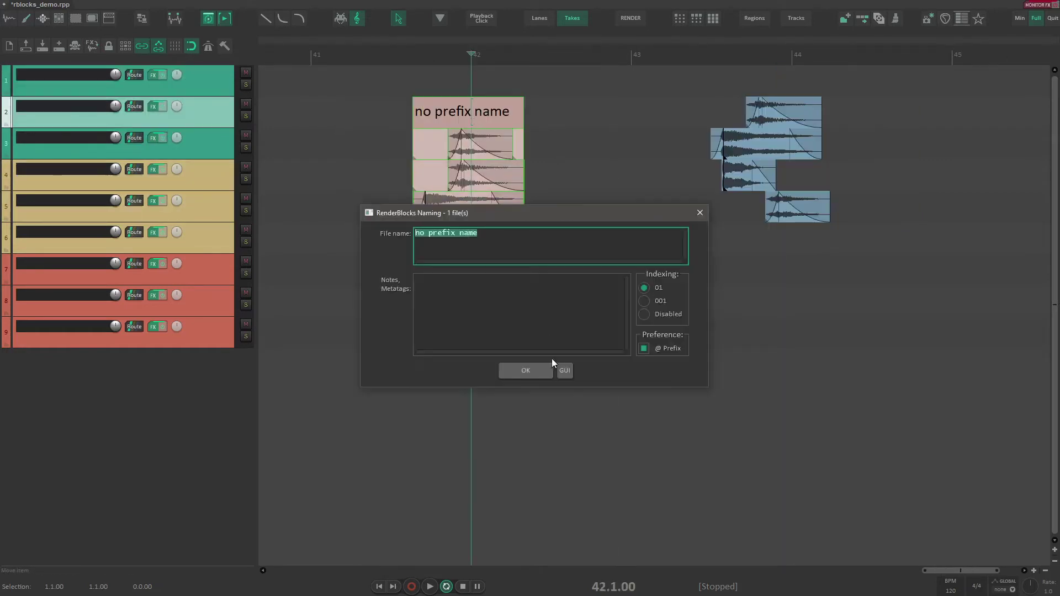
Step: Set the naming window's corner position to Top Left and its anchor mode to Mouse in the GUI preferences
left_click(564, 370)
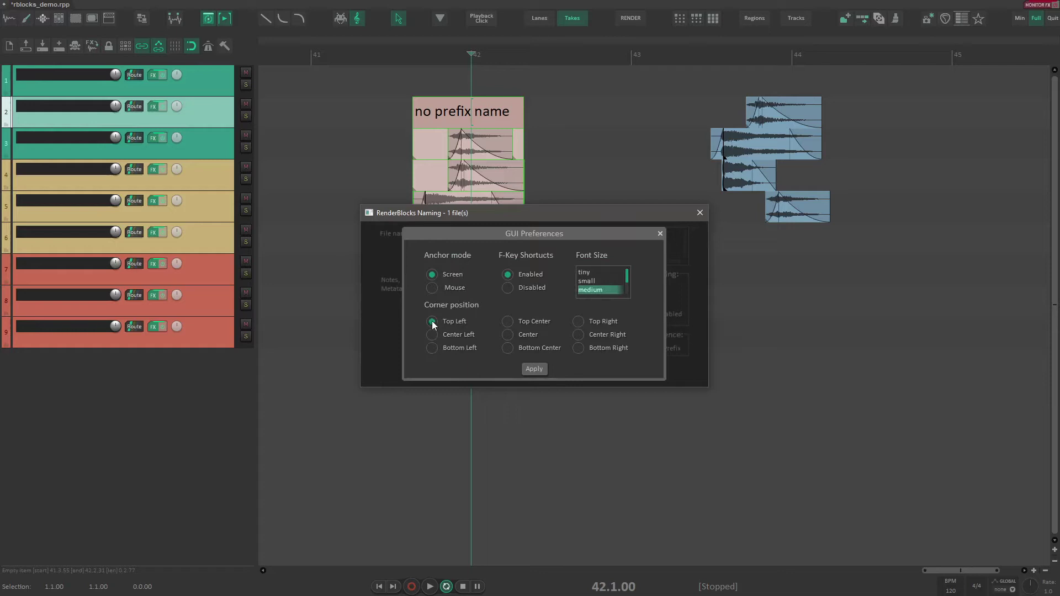
left_click(534, 370)
left_click(209, 167)
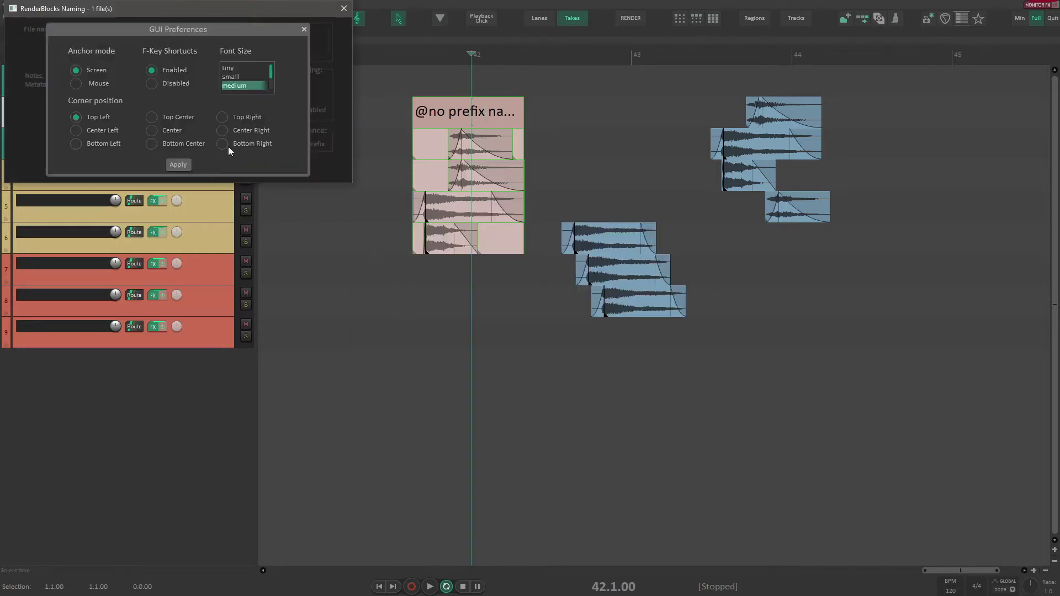
left_click(174, 164)
left_click(179, 167)
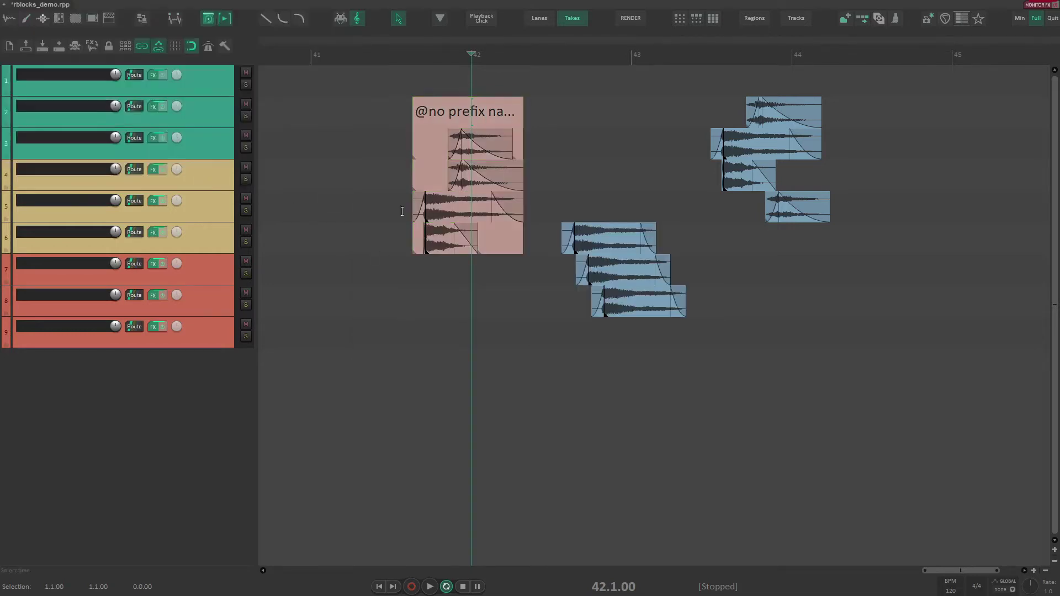
Step: Open the naming window from the block's title to check where it appears, and close it
left_click(417, 116)
double_click(436, 120)
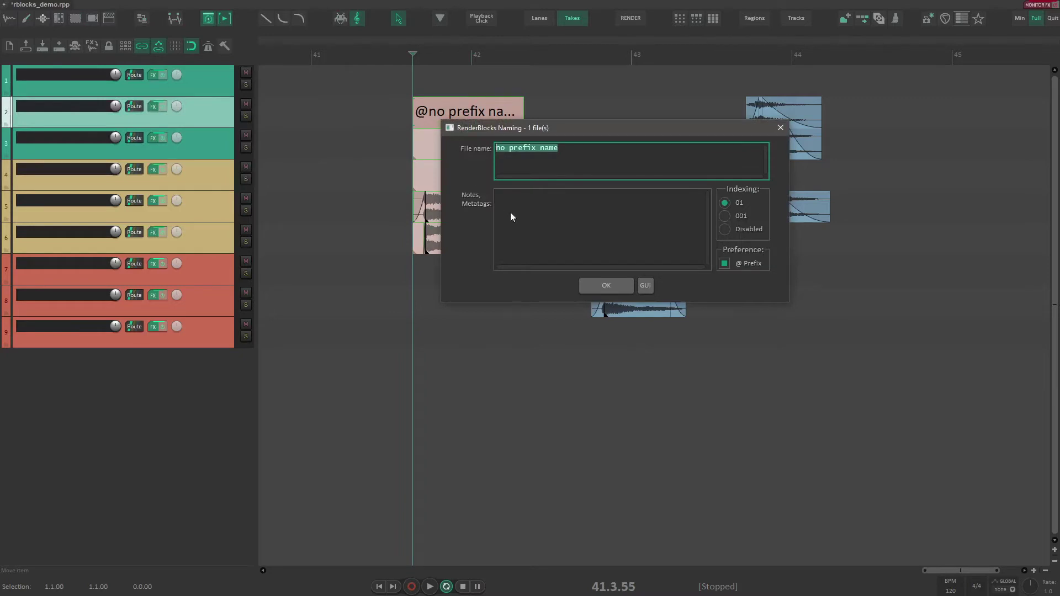
key("Escape")
Step: Reopen the block's naming window and set its anchor mode to Screen with the Center corner position
double_click(461, 180)
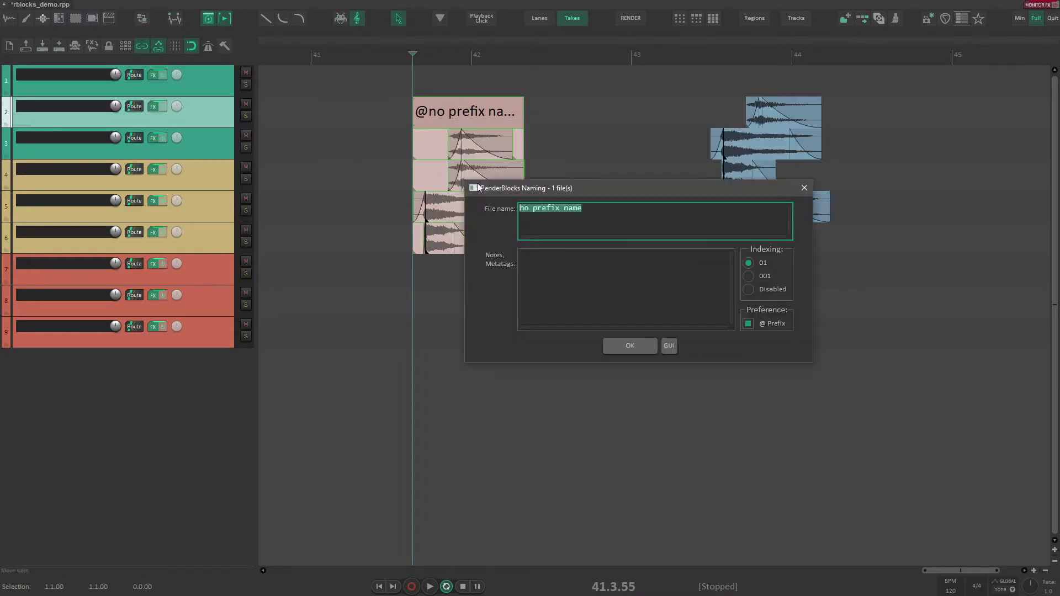
left_click(668, 345)
left_click(536, 250)
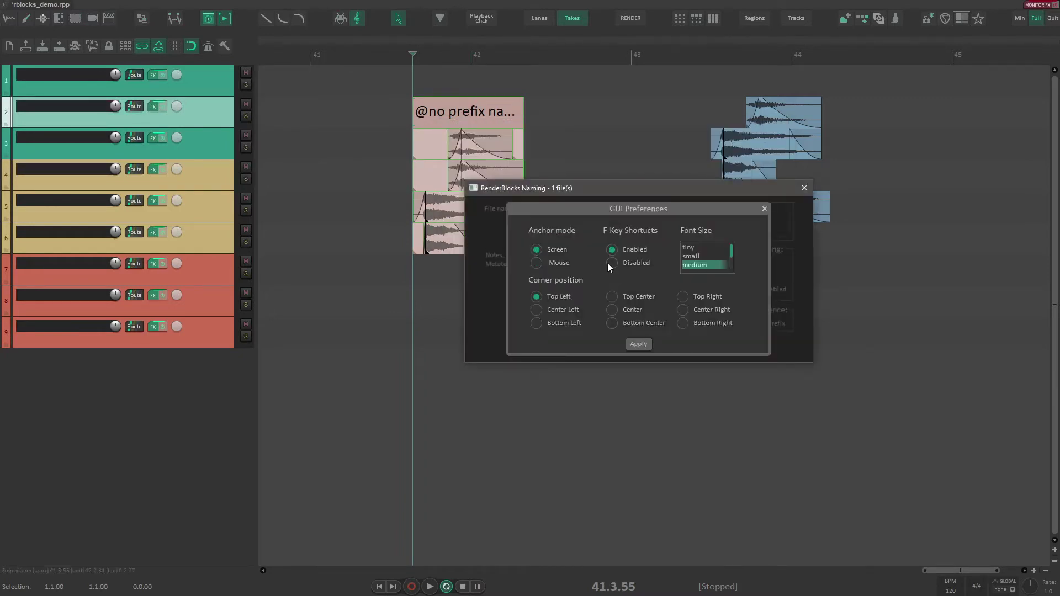
left_click(641, 344)
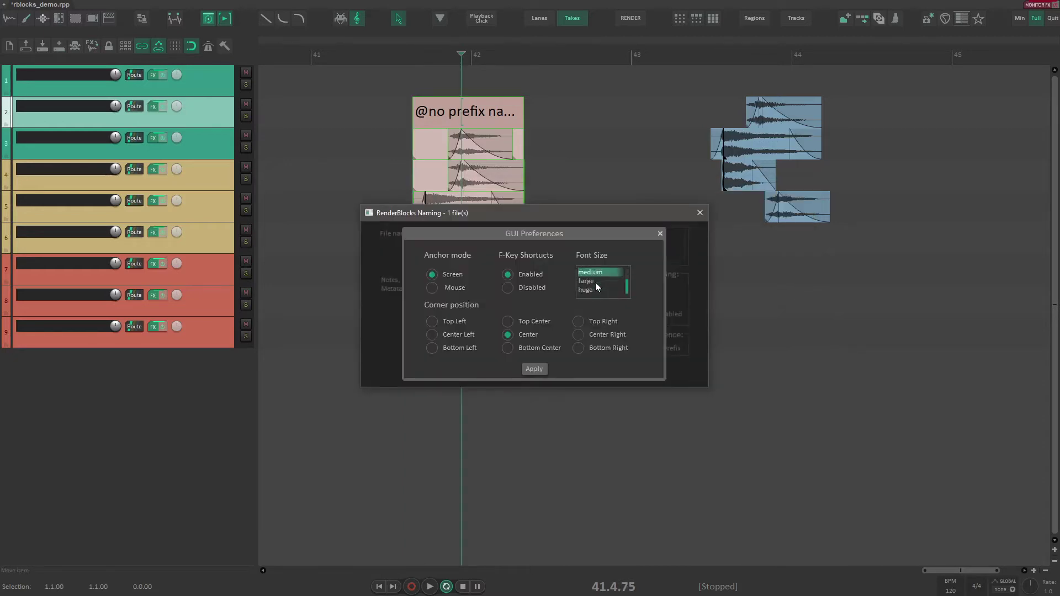
Step: Set the naming window's font size to large and enter "asdfasdf;" as the block's notes
left_click(595, 283)
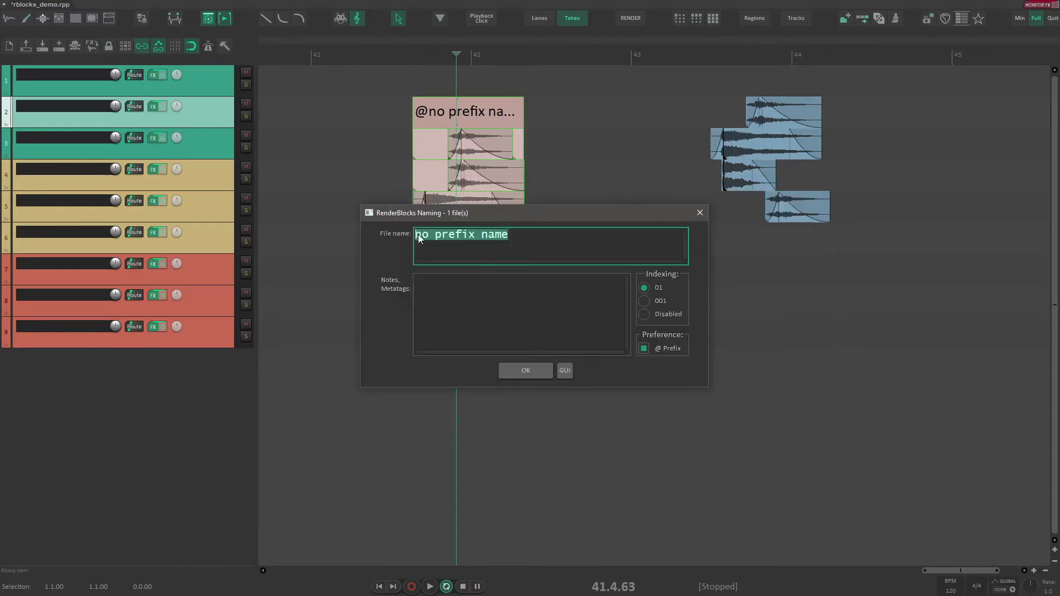
left_click(445, 285)
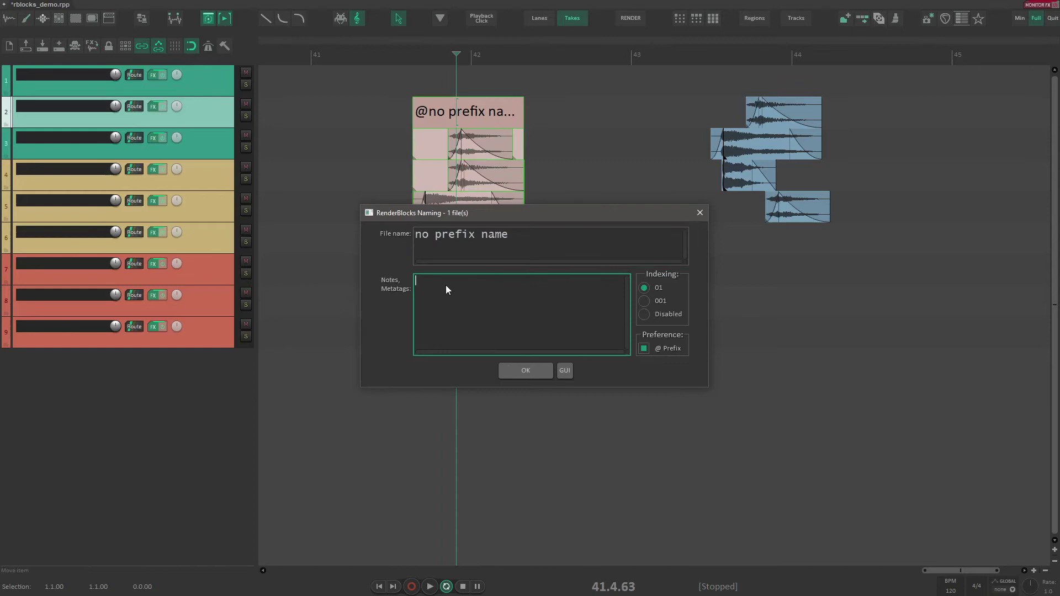
type("asdfasdf")
Step: Set the naming window's font size to tiny and accept the block's name and notes
left_click(564, 370)
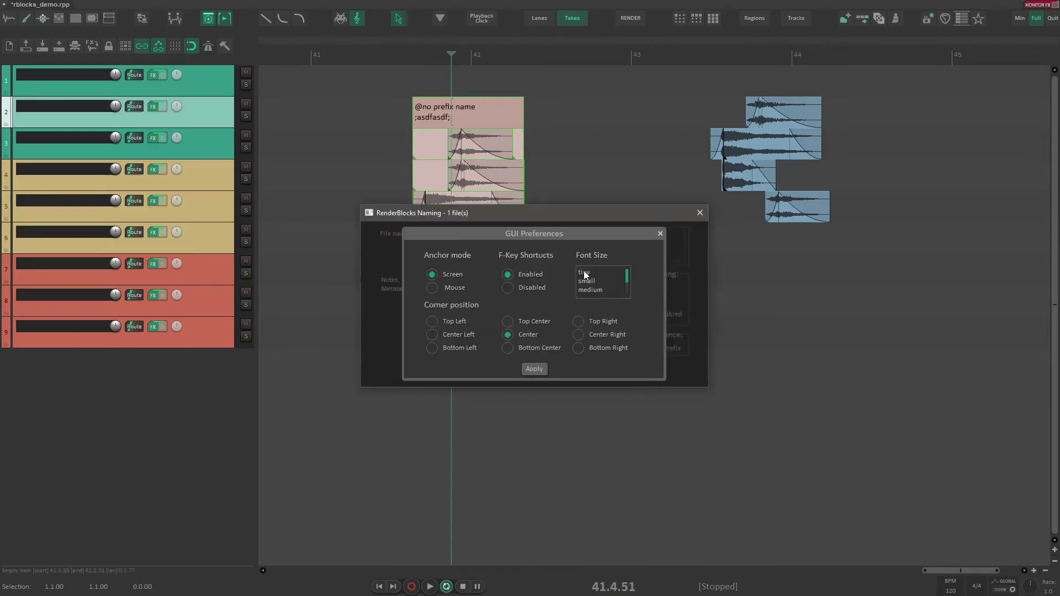
left_click(529, 369)
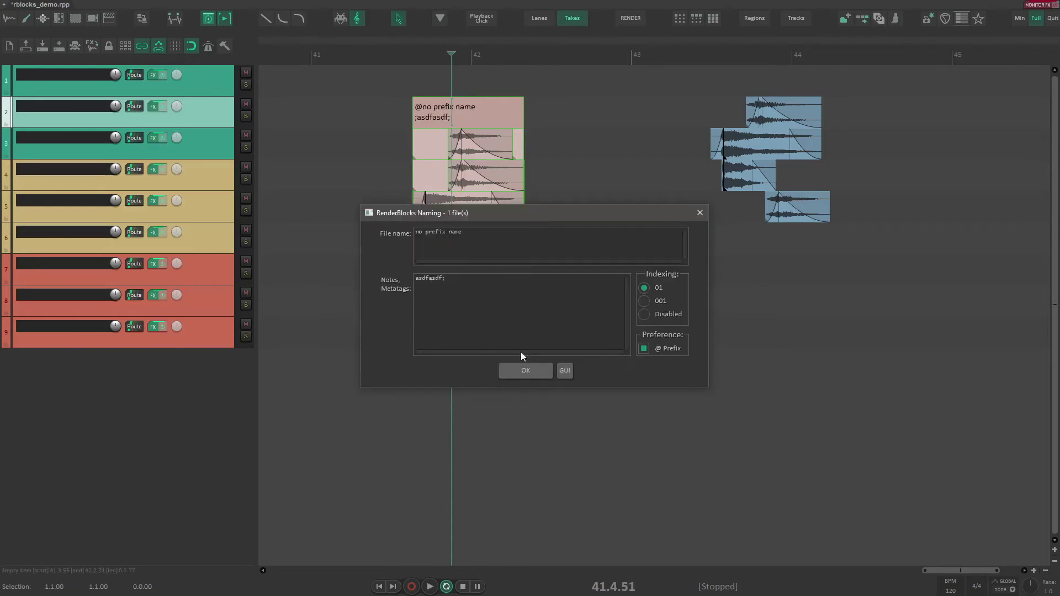
left_click(525, 370)
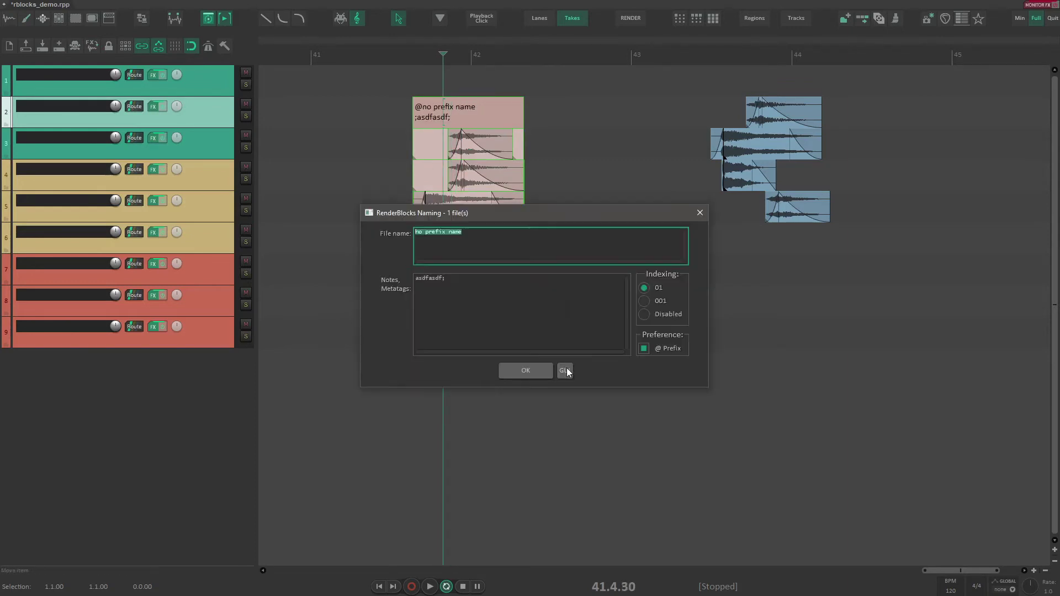
Step: Set the naming window's font size to medium and apply the preference
left_click(566, 370)
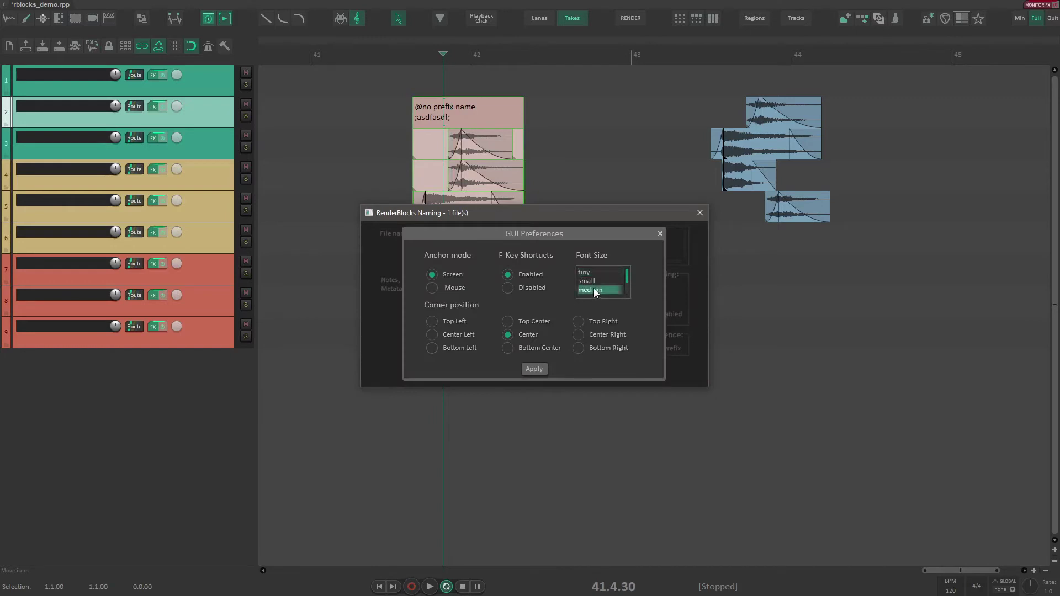
left_click(534, 368)
left_click(535, 368)
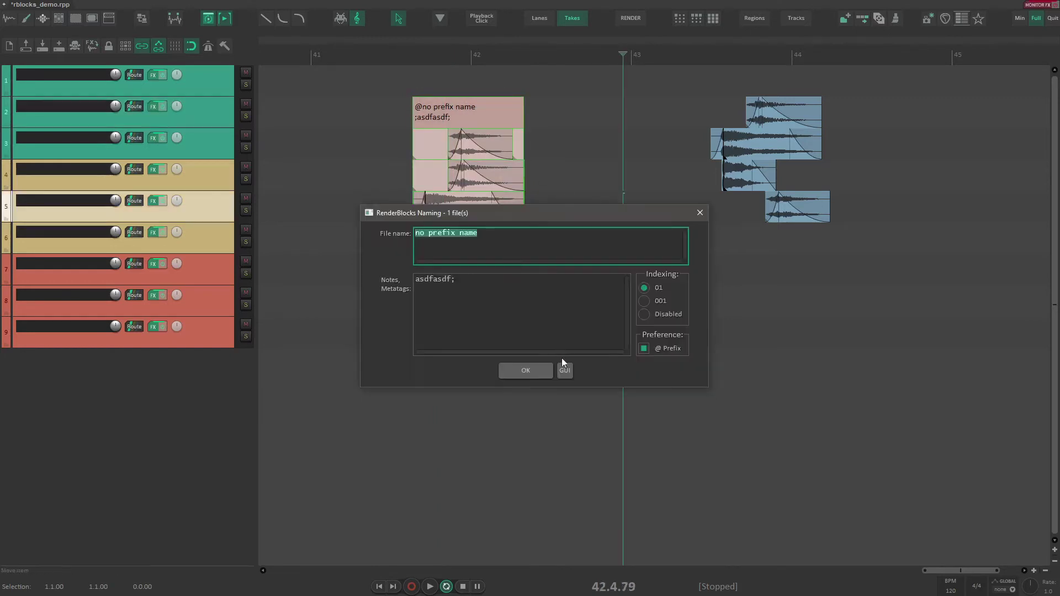
left_click(563, 367)
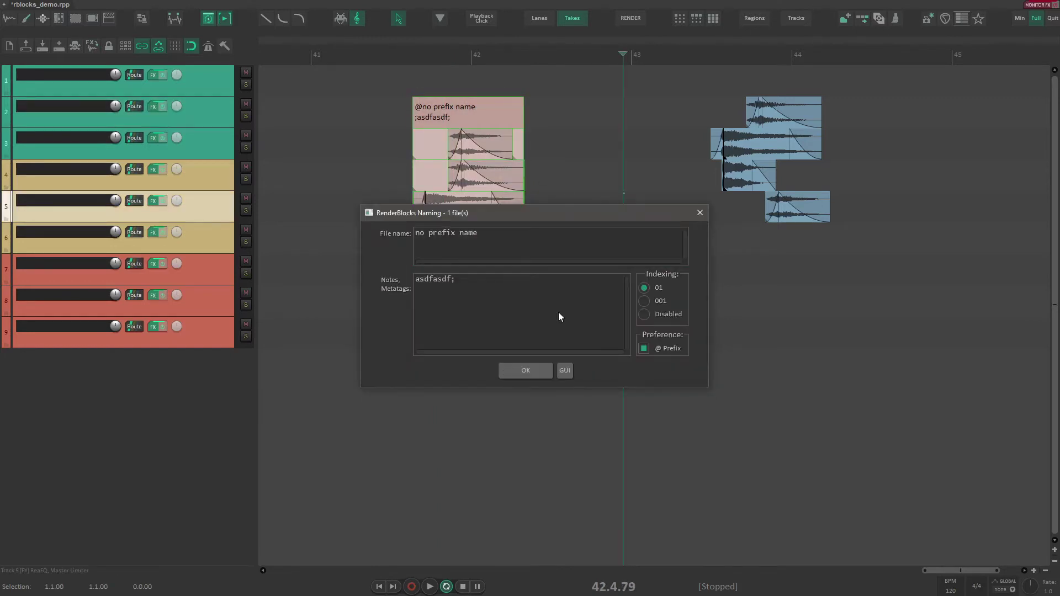
key("Down")
key("Down")
key("ctrl+p")
key("Down")
key("Up")
key("Down")
key("Up")
key("Down")
key("Return")
Step: Undo the first cluster's block and regroup its items on tracks 3 to 6 as "no prefix name" with the @ prefix off
left_click(566, 164)
key("ctrl+z")
left_click_drag(416, 123, 506, 248)
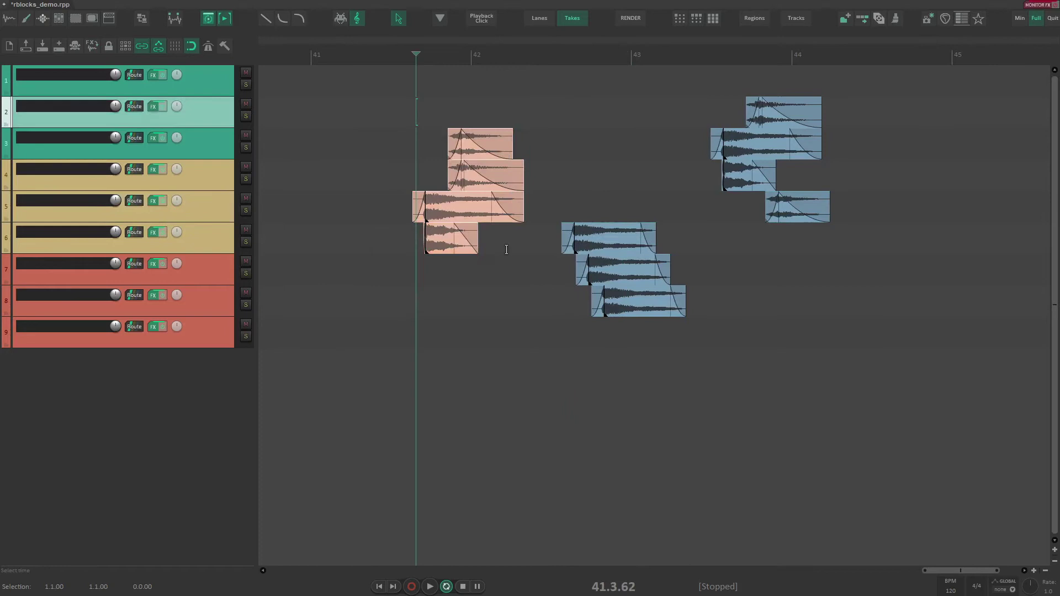
key("b")
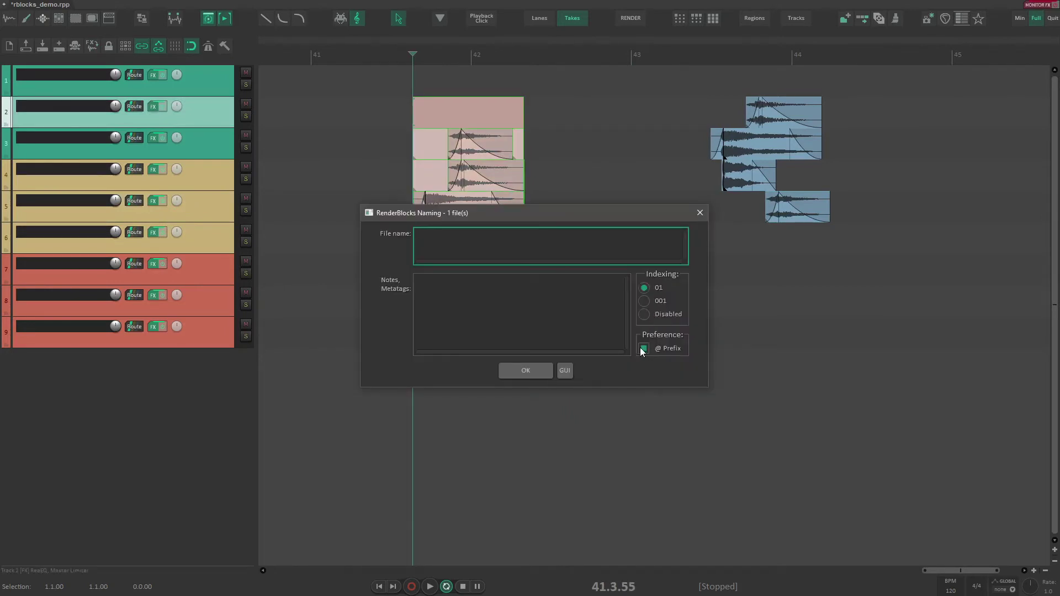
type("no prefix name")
left_click(645, 350)
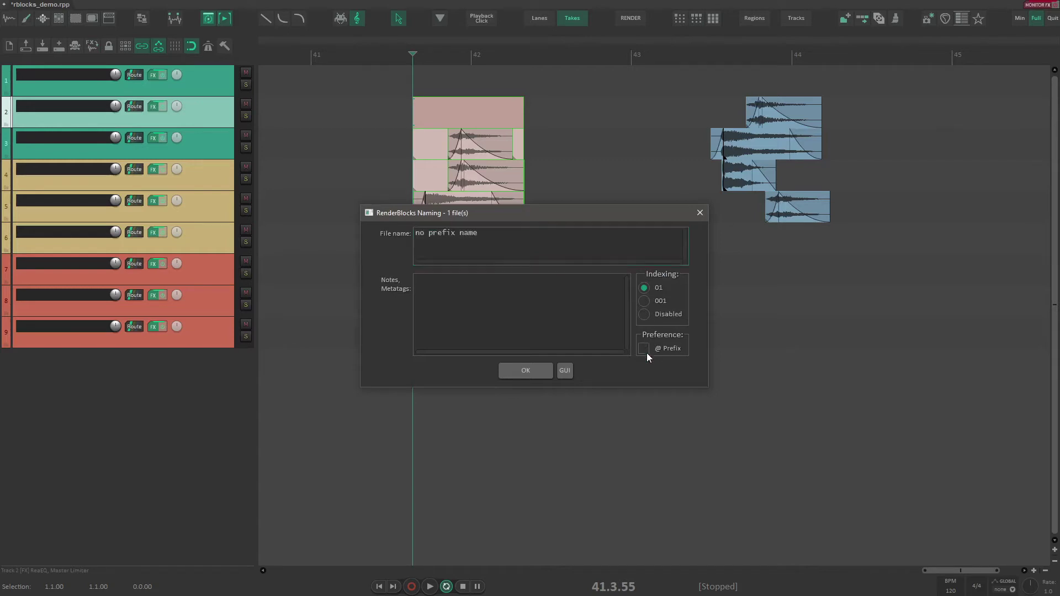
left_click(521, 370)
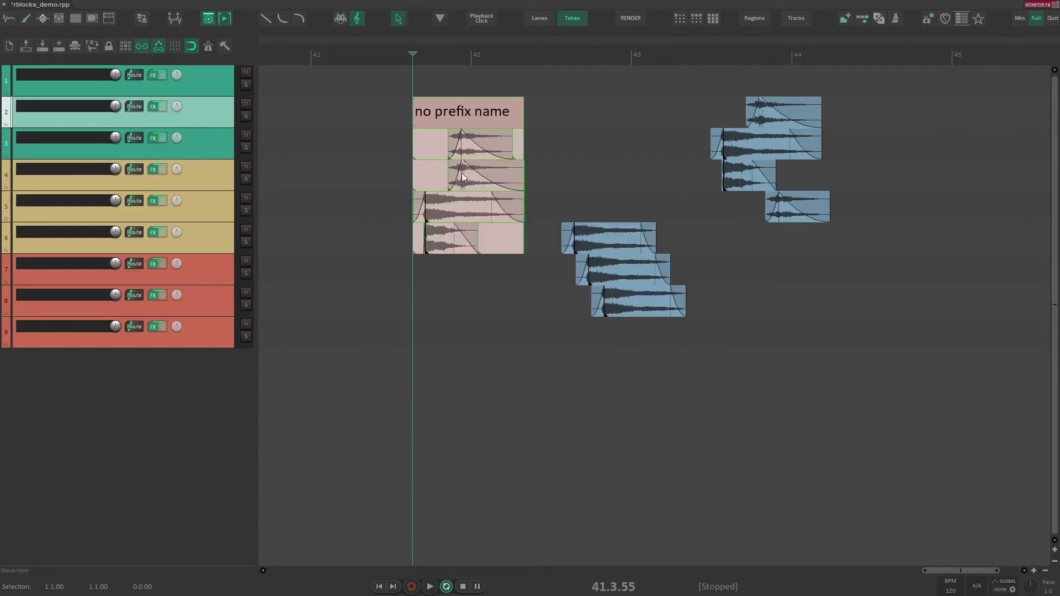
Step: Open the "no prefix name" block's naming window to review its @ Prefix preference
double_click(442, 117)
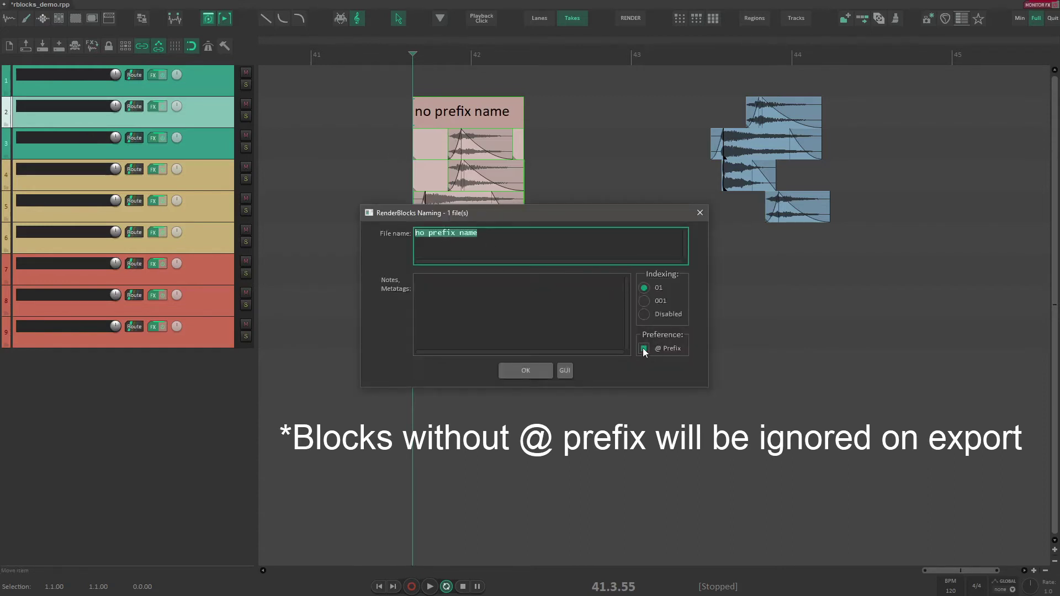
left_click(700, 213)
double_click(436, 111)
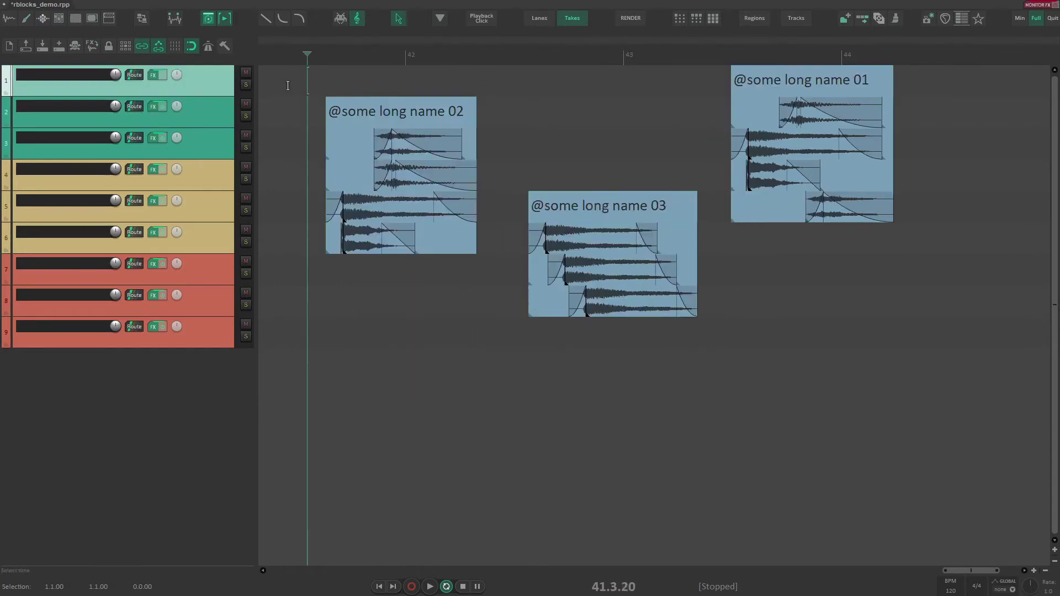
Step: Select all three "some long name" blocks and add "prefix" in front of their shared name
left_click_drag(311, 69, 928, 366)
key("F2")
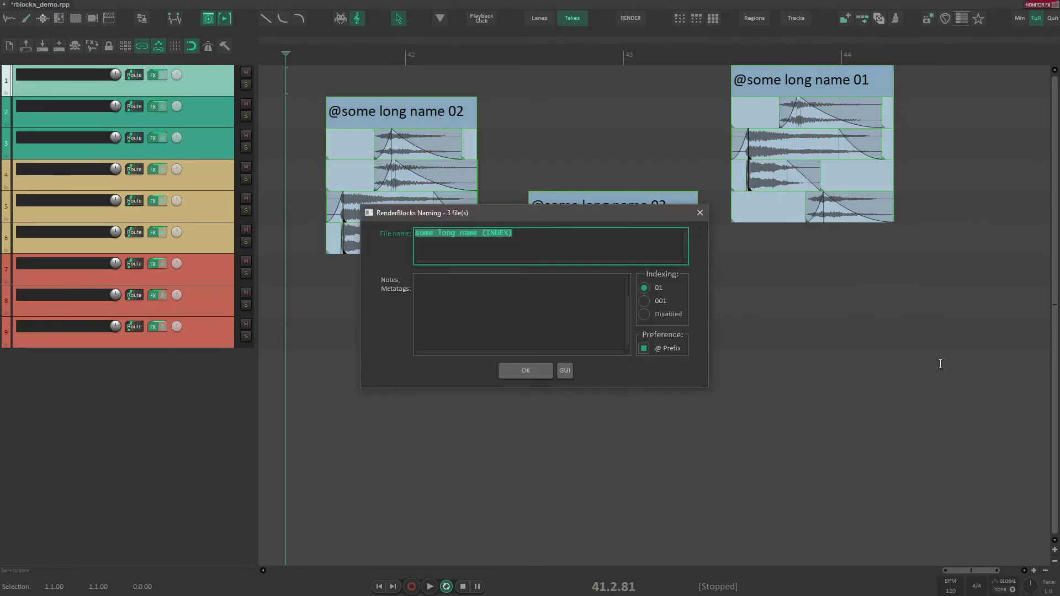
key("End")
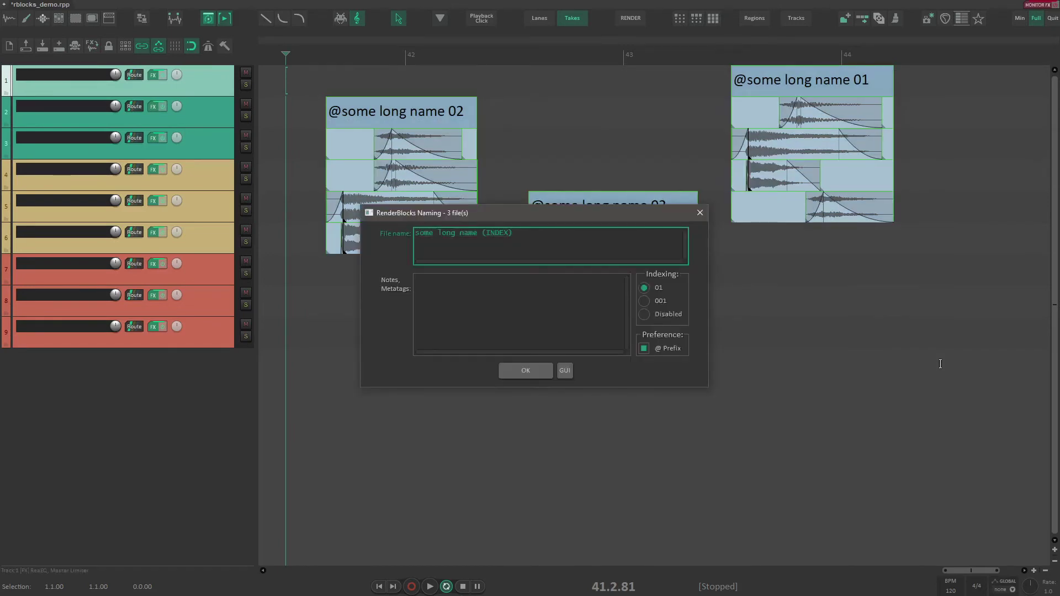
type("prefix")
key("Return")
Step: Append "sufix" after the index in the names of the three selected blocks
left_click(690, 244)
scroll(705, 243, "up", 3)
scroll(466, 211, "down", 3)
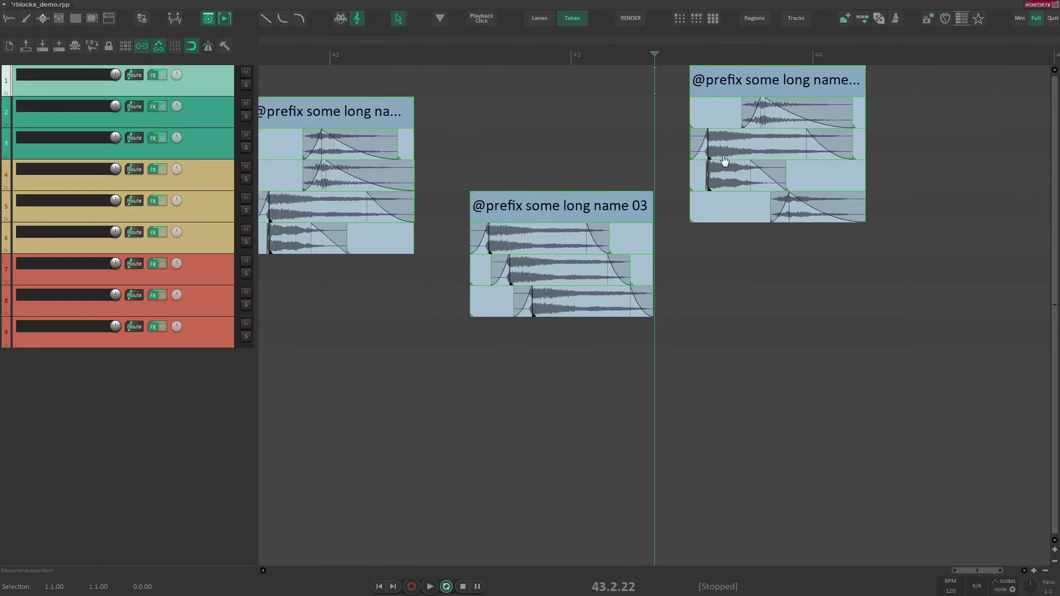
left_click(626, 233)
scroll(627, 233, "up", 3)
scroll(627, 233, "down", 6)
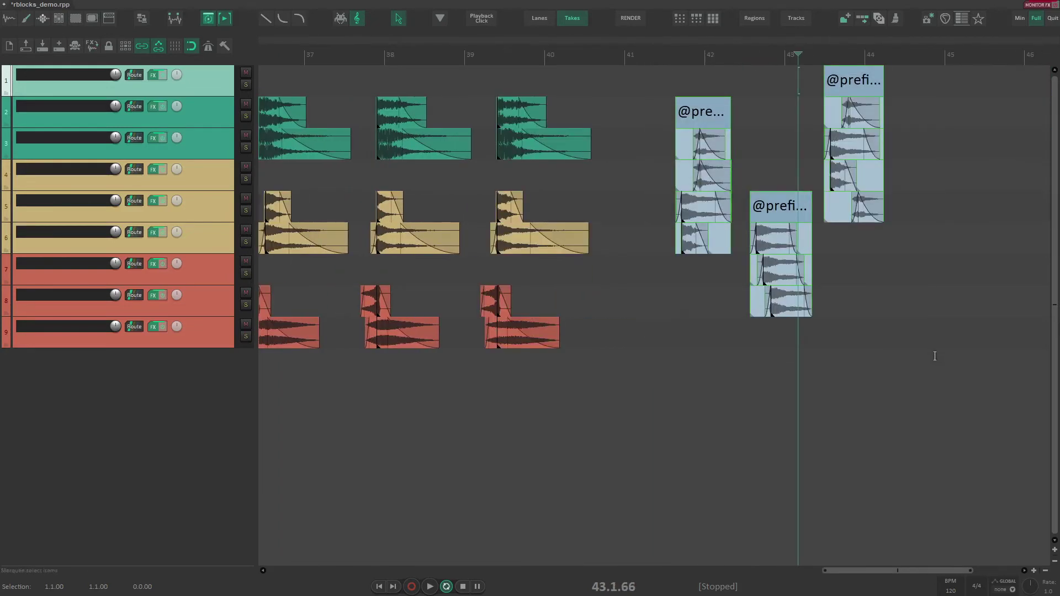
key("F2")
key("End")
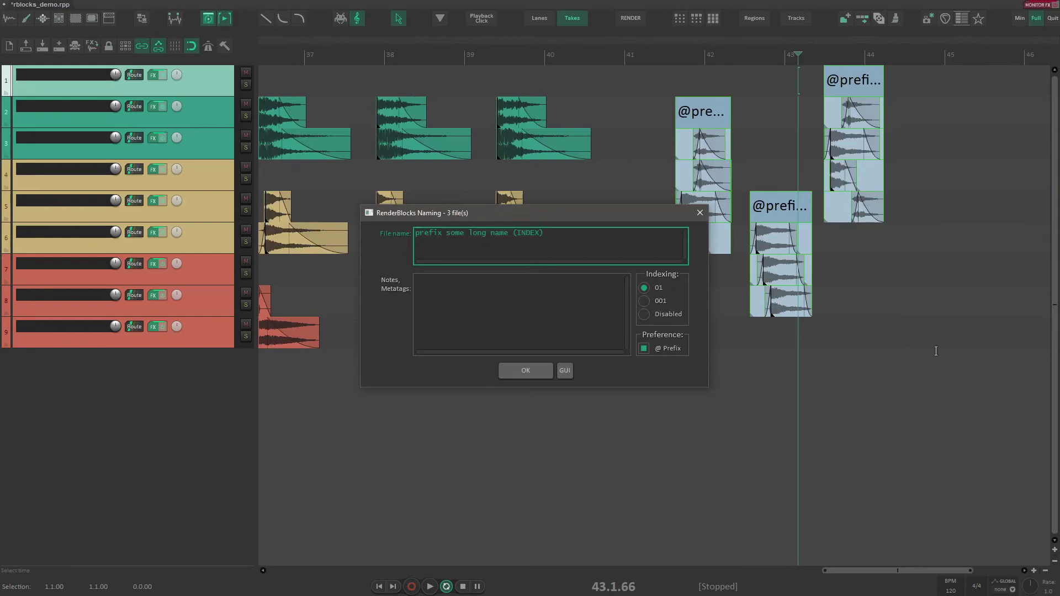
type("sufix")
key("Return")
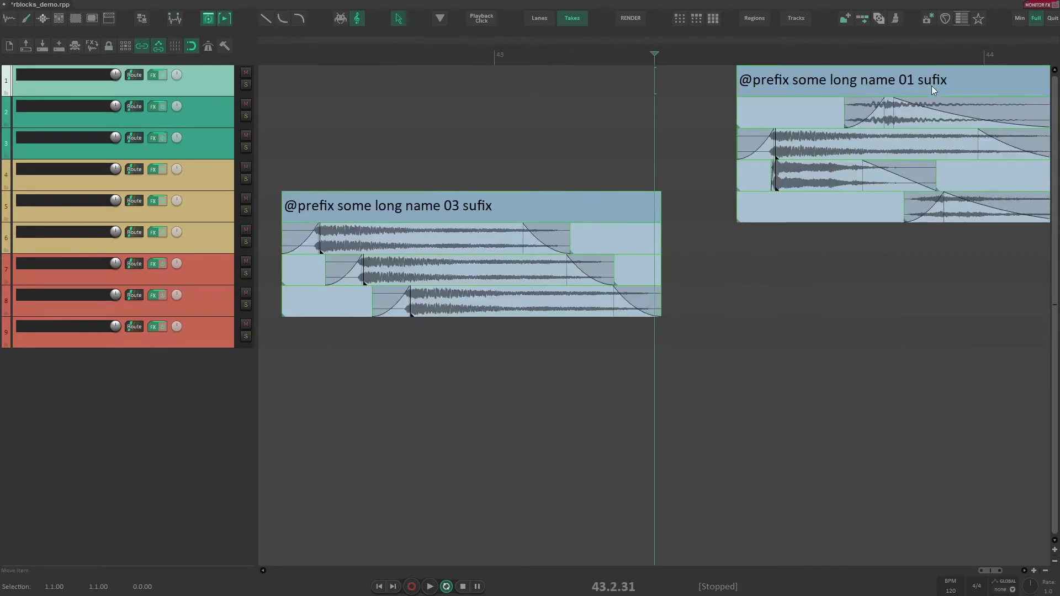
scroll(658, 172, "down", 2)
scroll(665, 187, "up", 4)
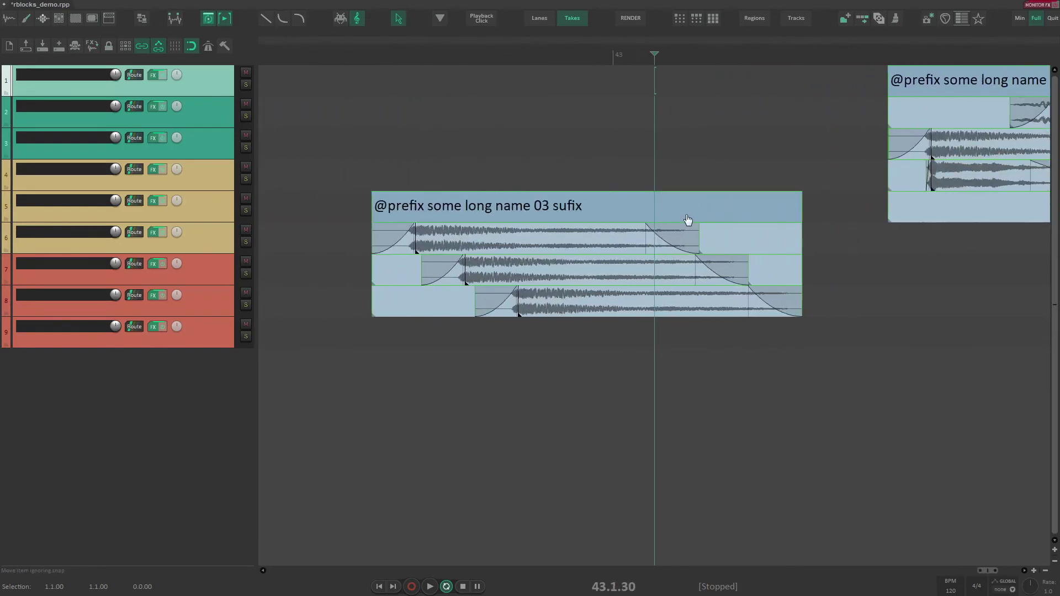
scroll(574, 215, "down", 3)
key("F2")
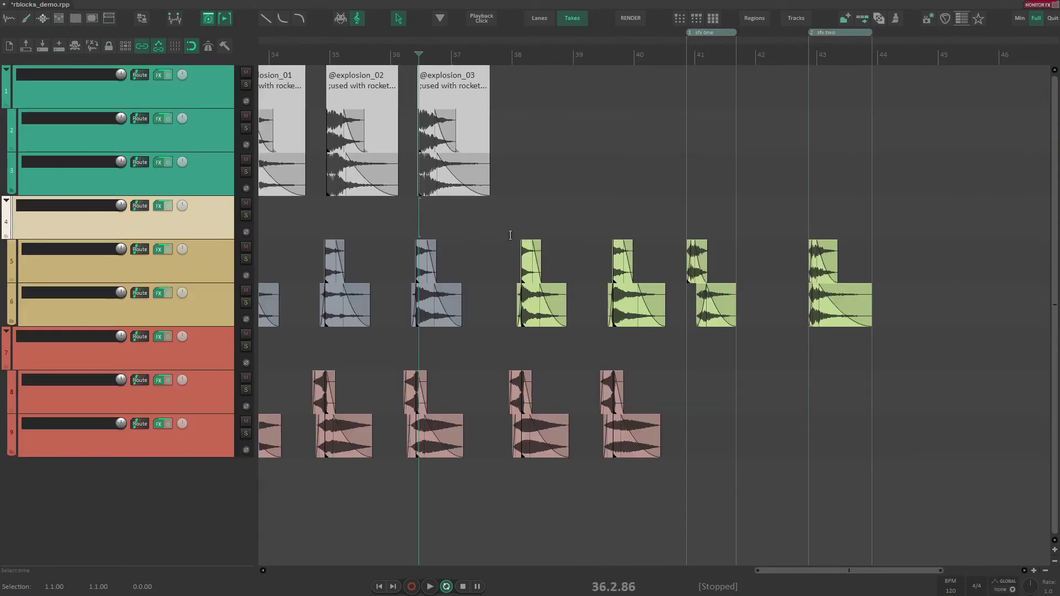
Step: Name the eight green items on tracks 5 and 6 "explosion" with 01 indexing and @ prefix, and show their rendered files in File Explorer
left_click(510, 235)
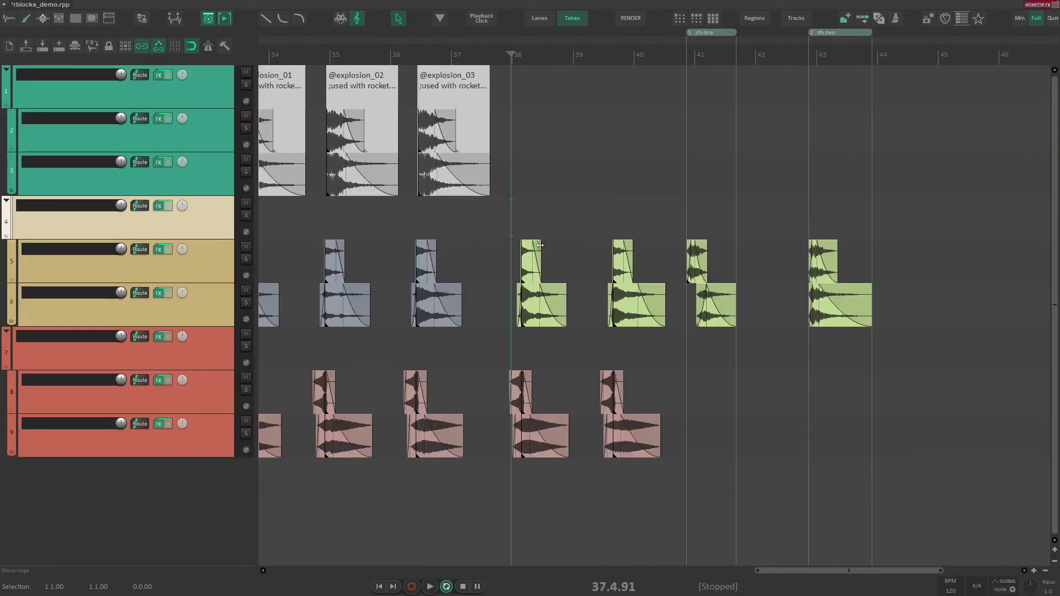
left_click_drag(506, 242, 870, 323)
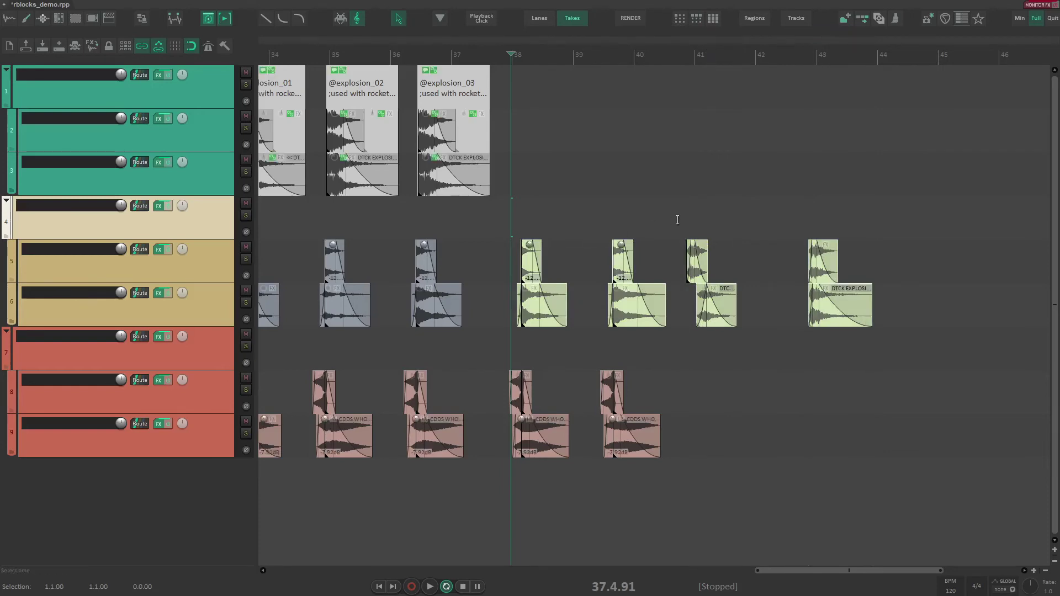
scroll(686, 298, "up", 5)
scroll(674, 292, "up", 3)
scroll(672, 289, "down", 3)
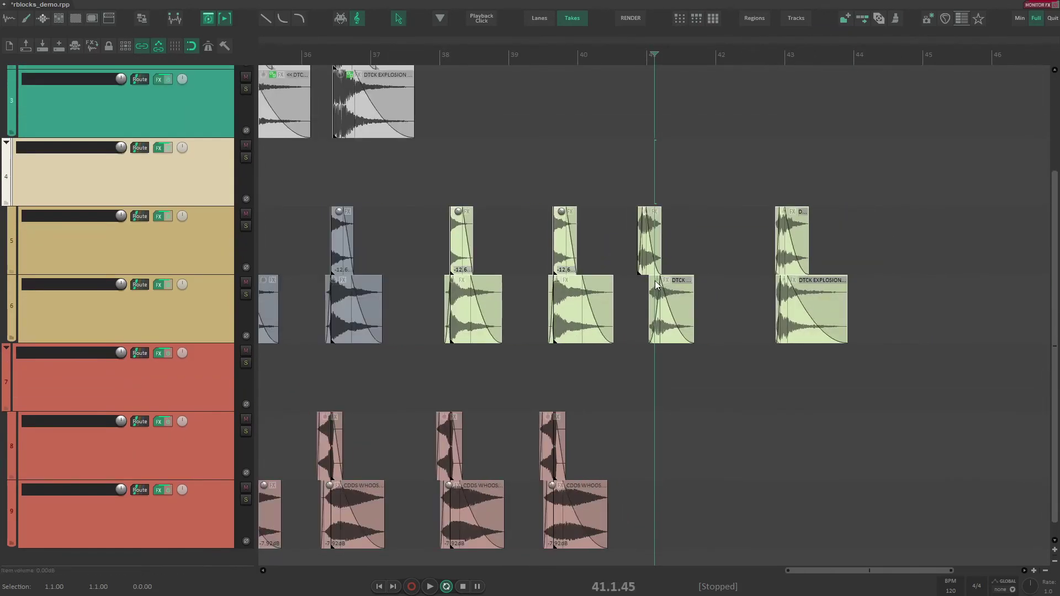
key("F2")
type("explosion")
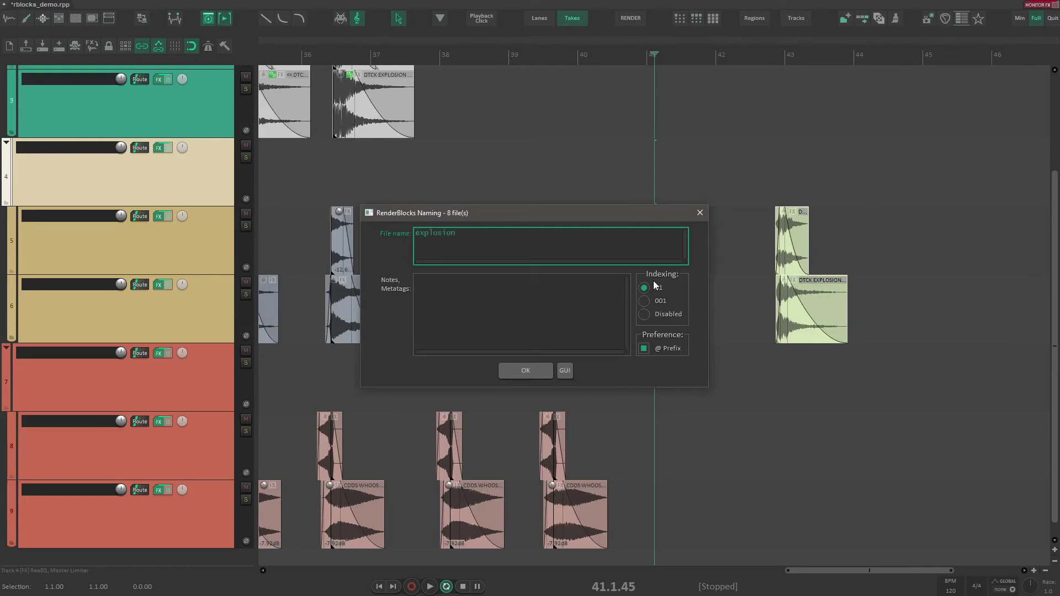
key("Return")
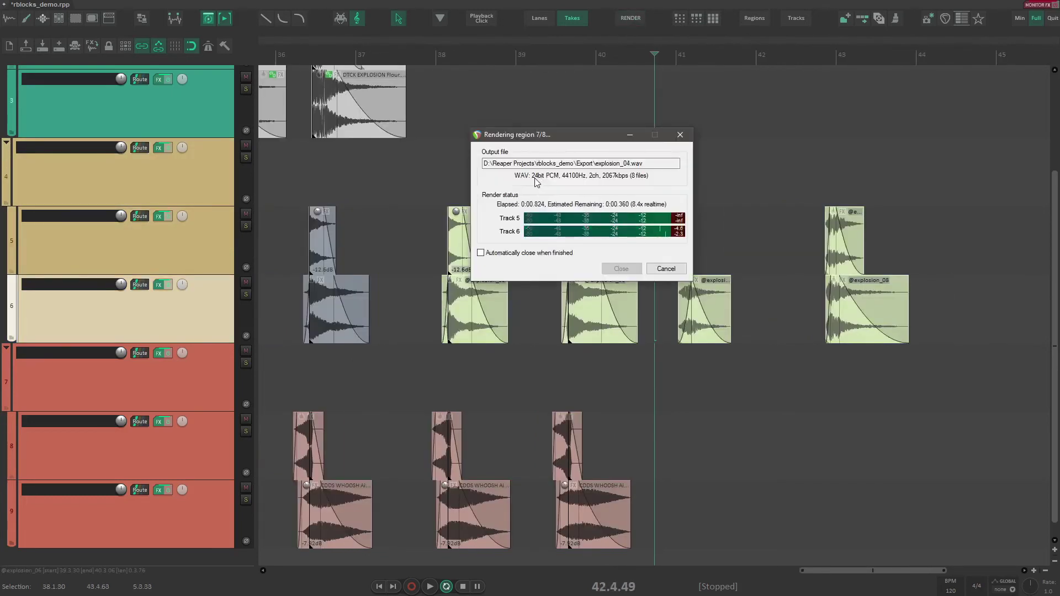
left_click(547, 269)
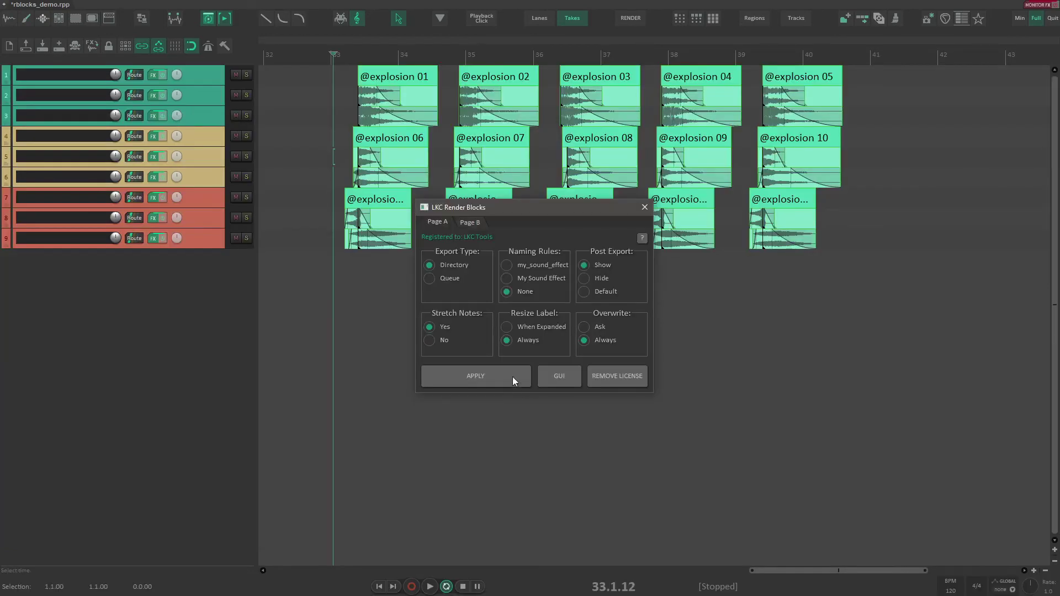
Step: Apply the Render Blocks settings with Naming Rules set to None and Export Type set to Directory
left_click(512, 377)
scroll(354, 145, "up", 3)
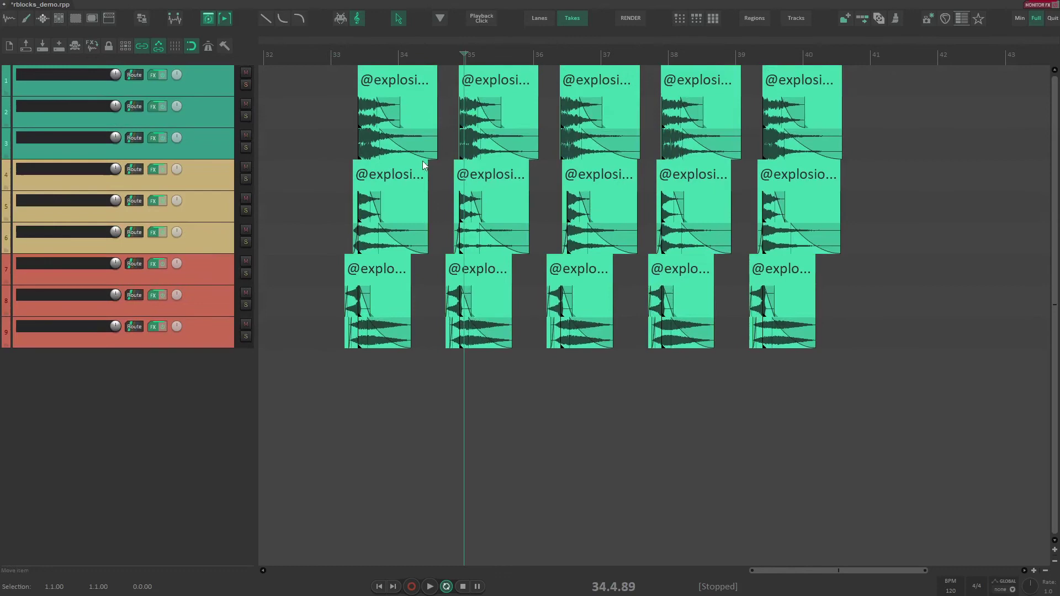
scroll(414, 163, "down", 1)
left_click(470, 178)
scroll(492, 182, "up", 4)
scroll(607, 165, "down", 4)
scroll(728, 148, "right", 3)
left_click(635, 206)
scroll(640, 206, "down", 2)
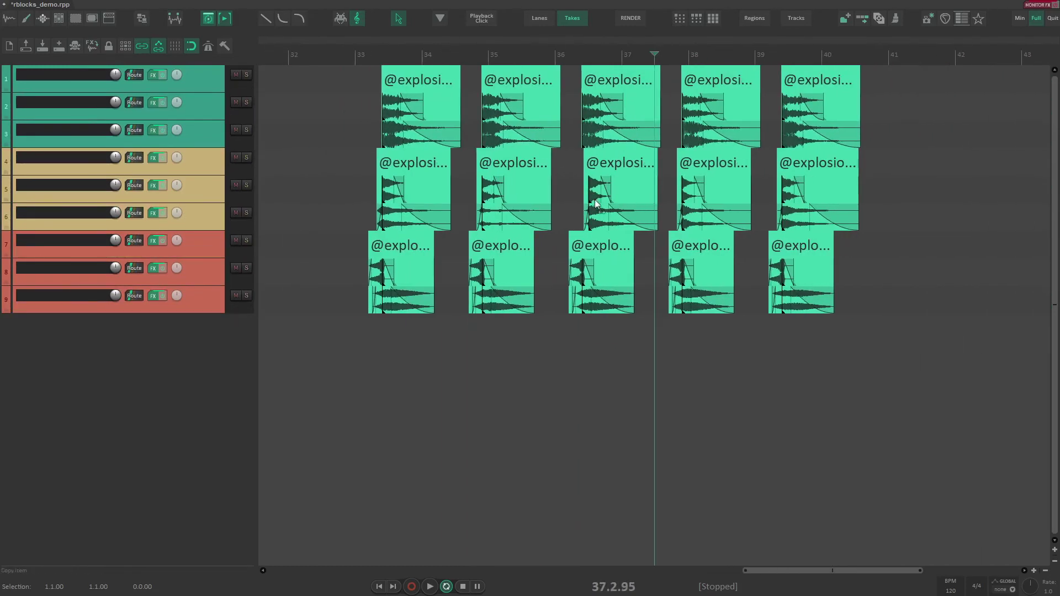
Step: Set the render file name to the wildcard pattern SFX-$year-$rblock_$day in the Render to File settings
key("ctrl+alt+r")
key("BackSpace")
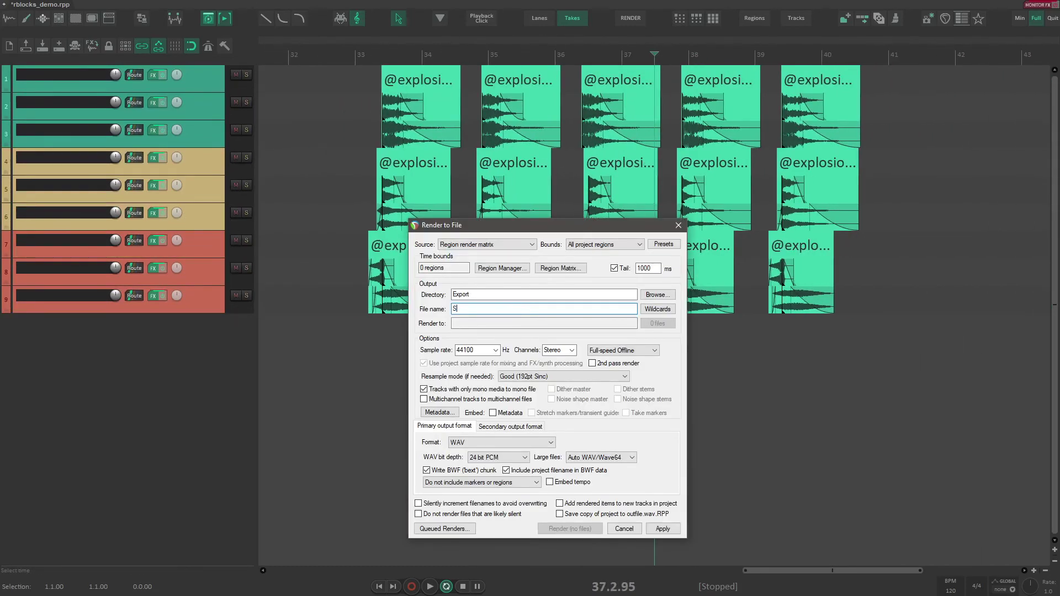
type("SFX-$year-$rblock_$day")
left_click(545, 312)
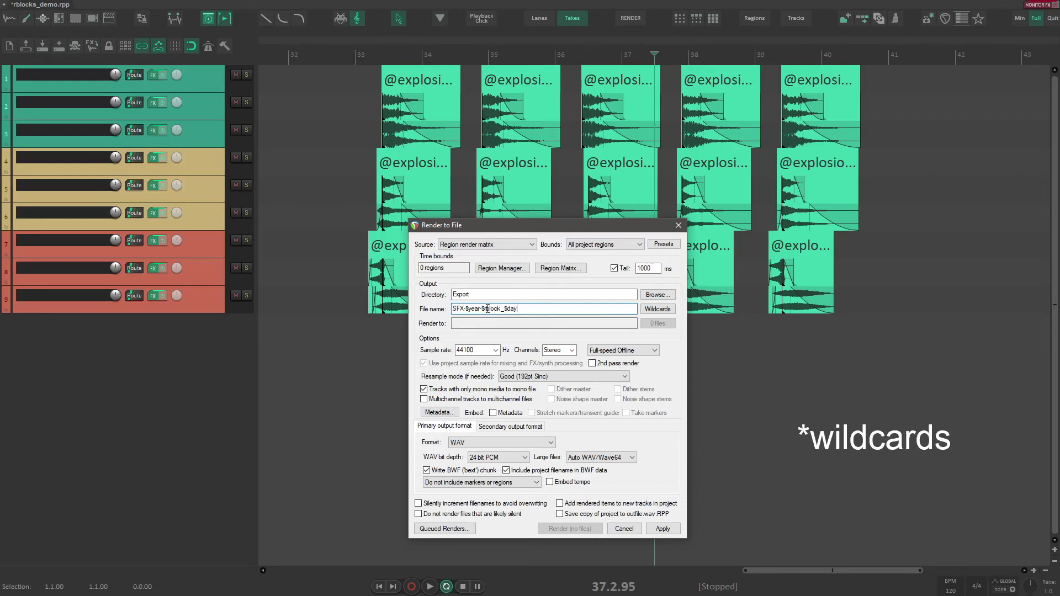
left_click_drag(481, 309, 503, 309)
left_click_drag(501, 309, 477, 309)
Step: Render the explosion blocks with the wildcard file name and show the resulting WAV files in File Explorer
key("ctrl+a")
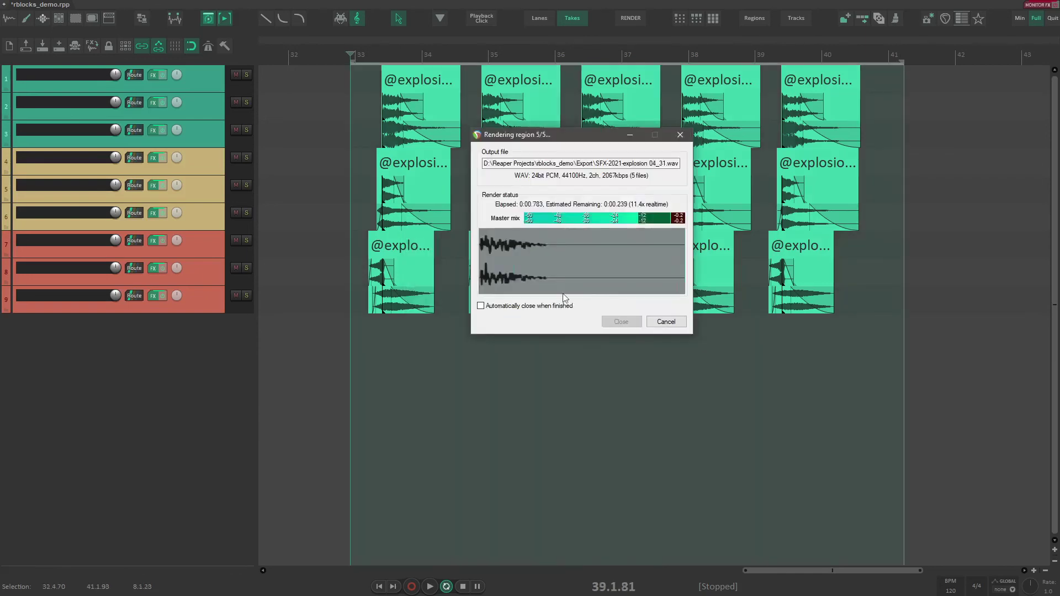
left_click(548, 322)
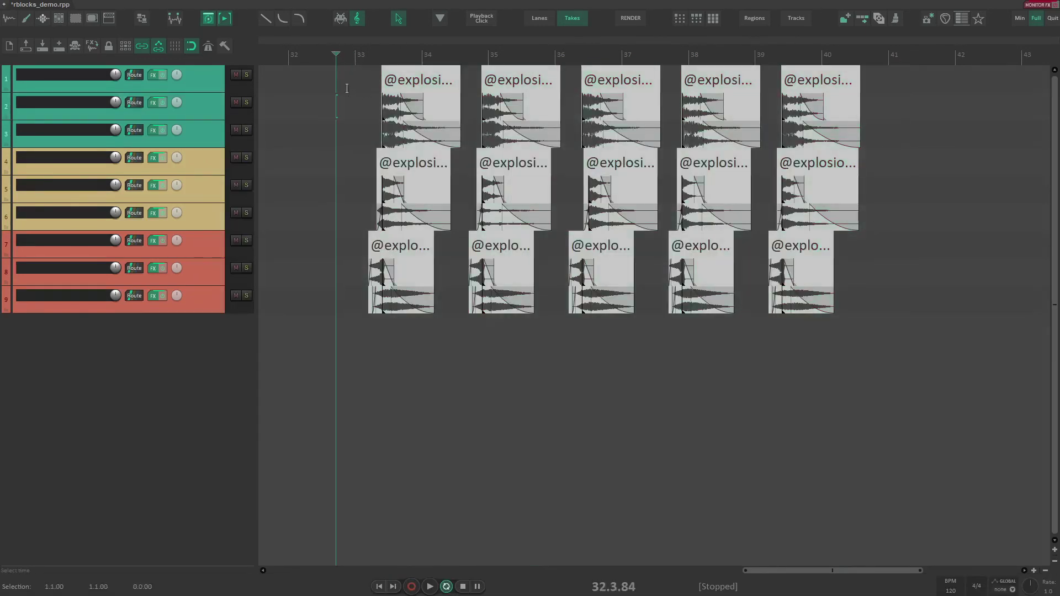
Step: Remove the explosion blocks and regroup the five clusters on the green tracks as "green\explosion" with 01 indexing and the @ prefix
key("Escape")
key("ctrl+z")
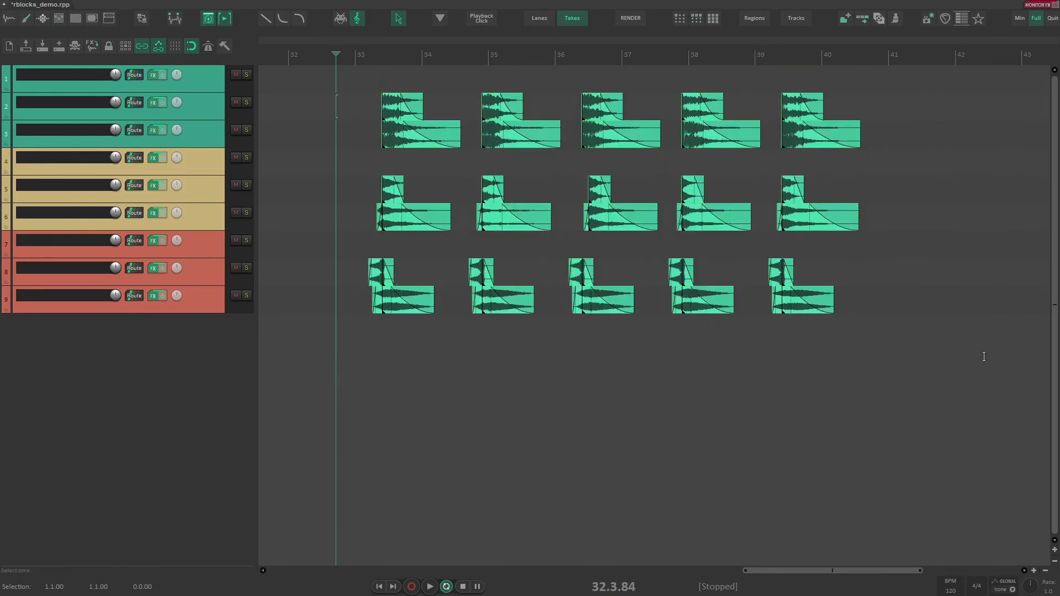
left_click_drag(336, 72, 908, 150)
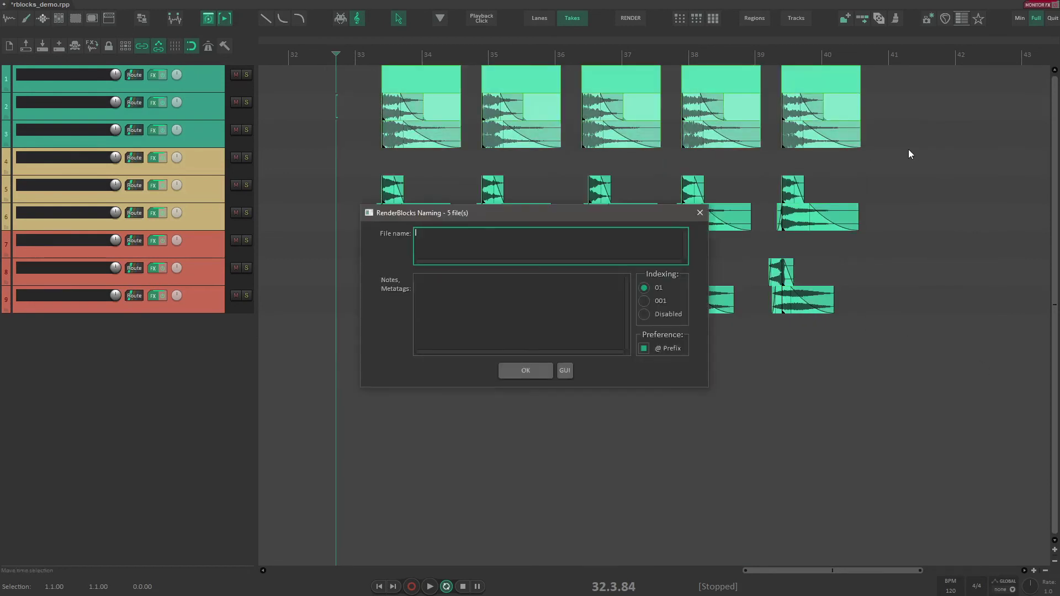
type("gre")
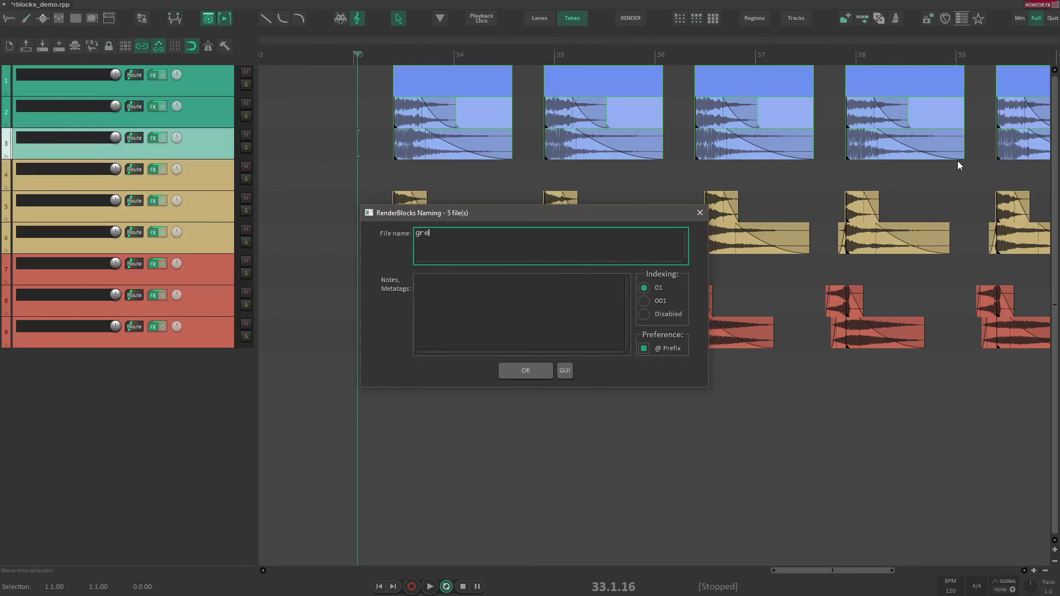
type("en\\explosion")
key("Return")
Step: Name the five blocks on the yellow tracks "yellow\explosion" with 01 indexing and the @ prefix
type("yellow")
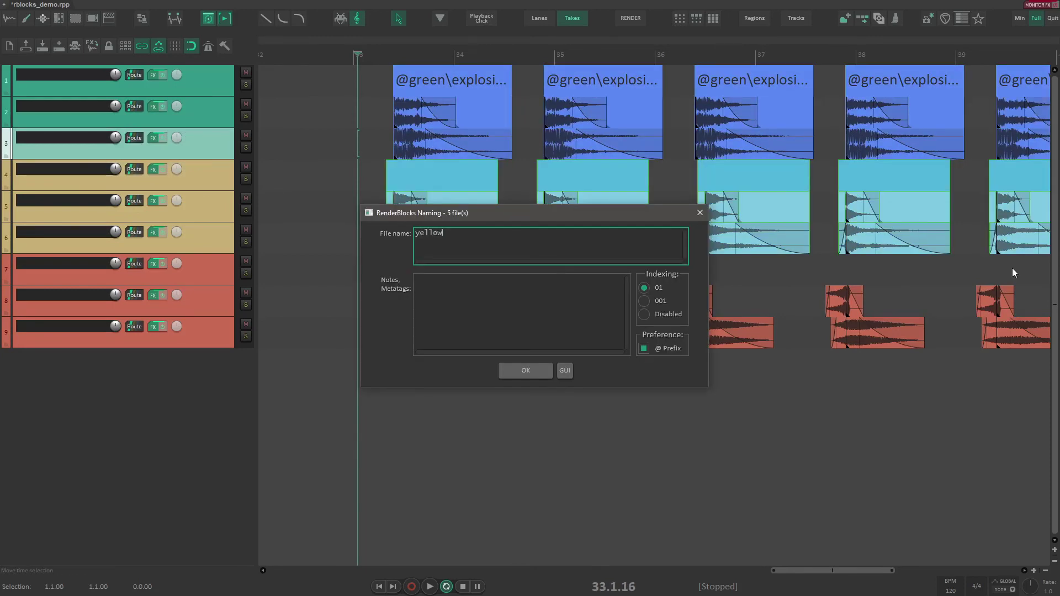
type("\\explosion")
key("Return")
Step: Name the five blocks on the red tracks "red\explosion" with 01 indexing and the @ prefix
type("red")
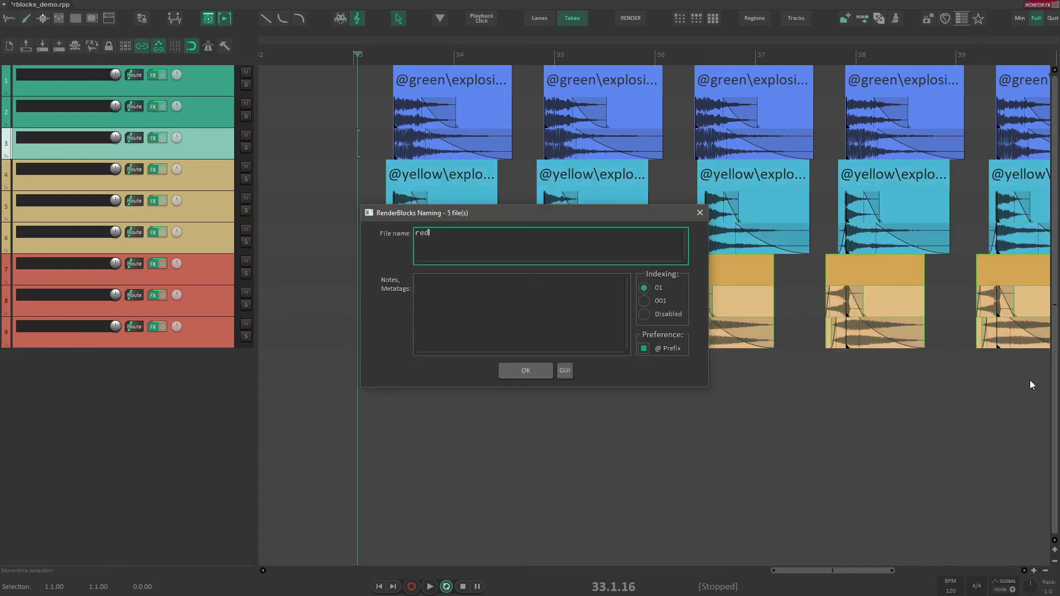
type("\\explosion")
key("Return")
scroll(574, 215, "down", 1)
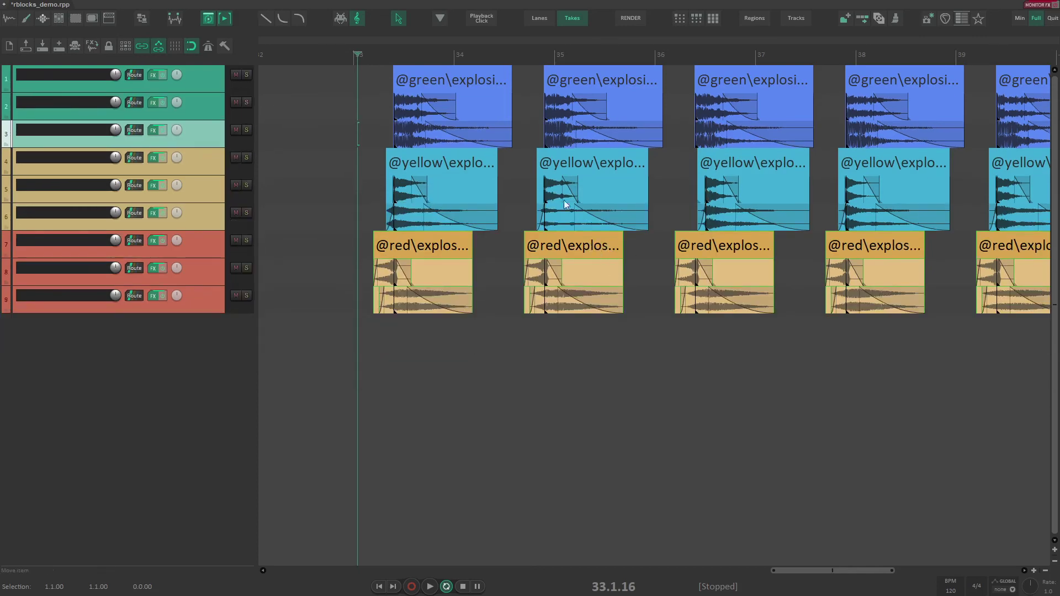
left_click(677, 224)
scroll(661, 166, "down", 2)
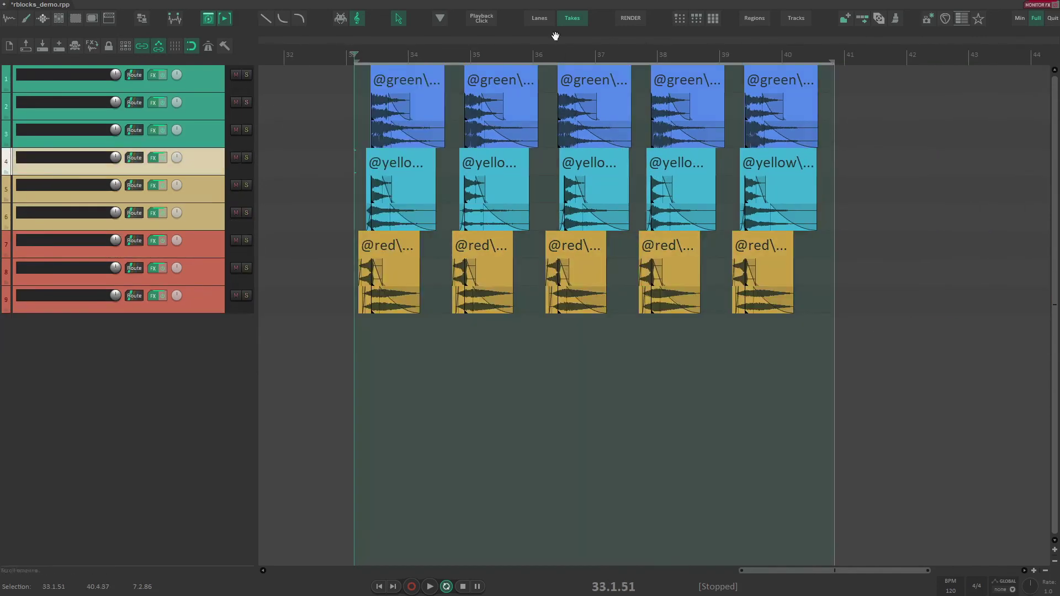
Step: Render the green, yellow and red blocks and show the output files in File Explorer
left_click(635, 18)
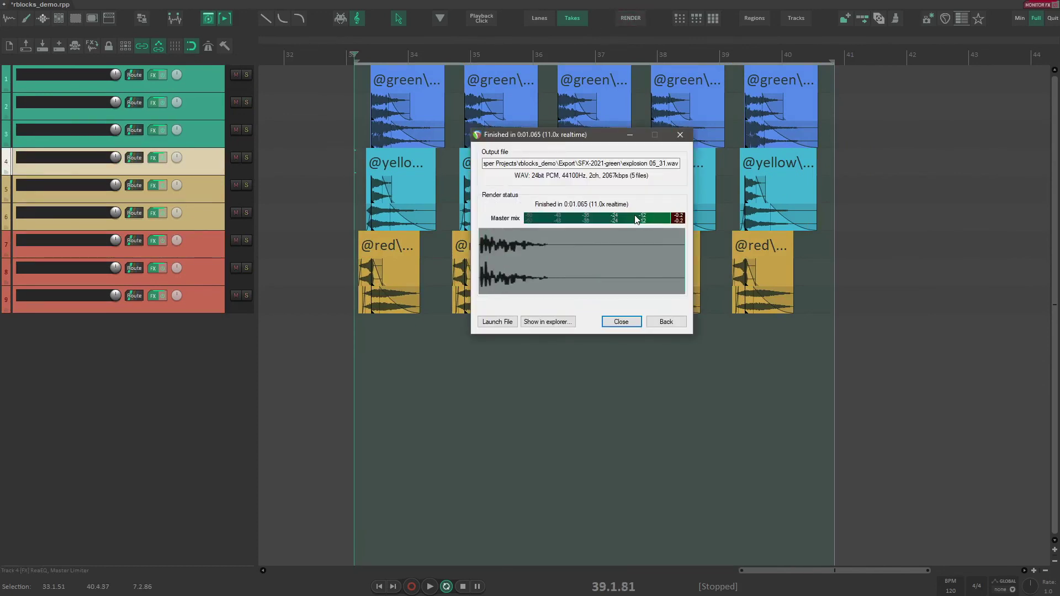
left_click(546, 321)
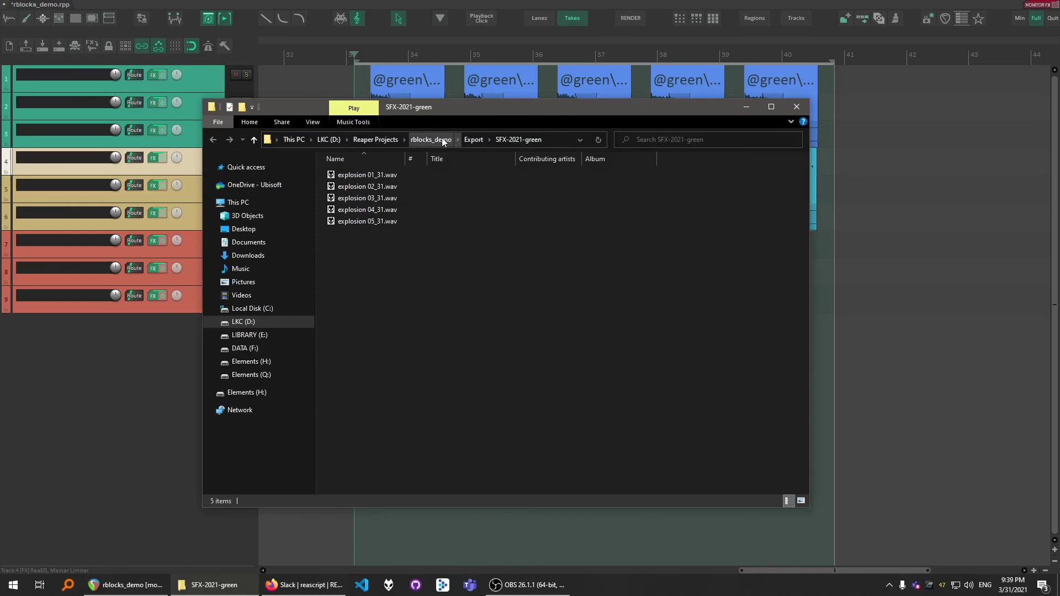
Step: Examine the Export folder and its SFX-2021-green subfolder, and return to REAPER to close the finished render window
left_click(473, 139)
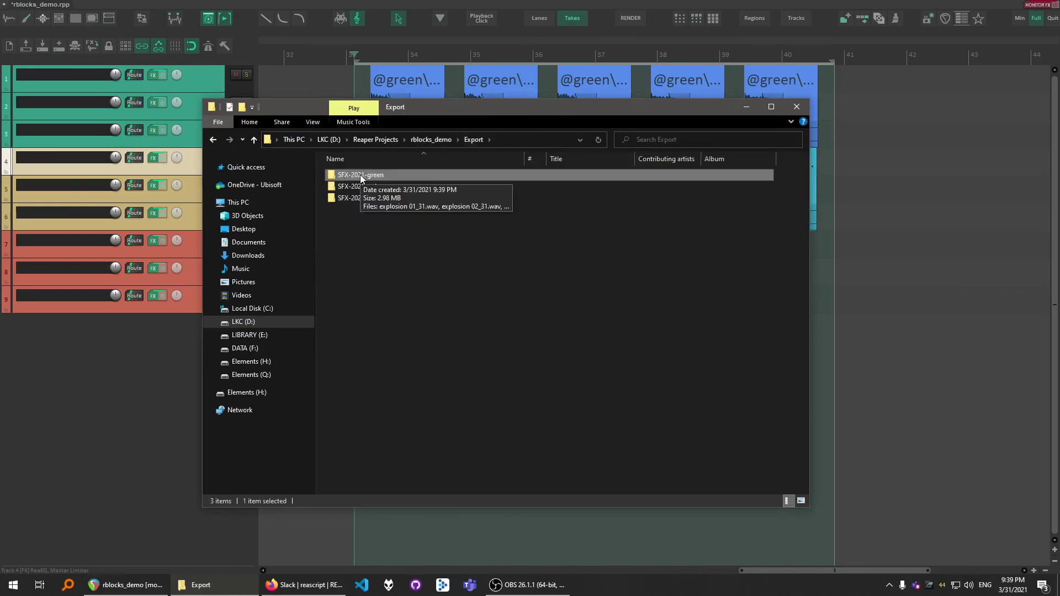
left_click(373, 200)
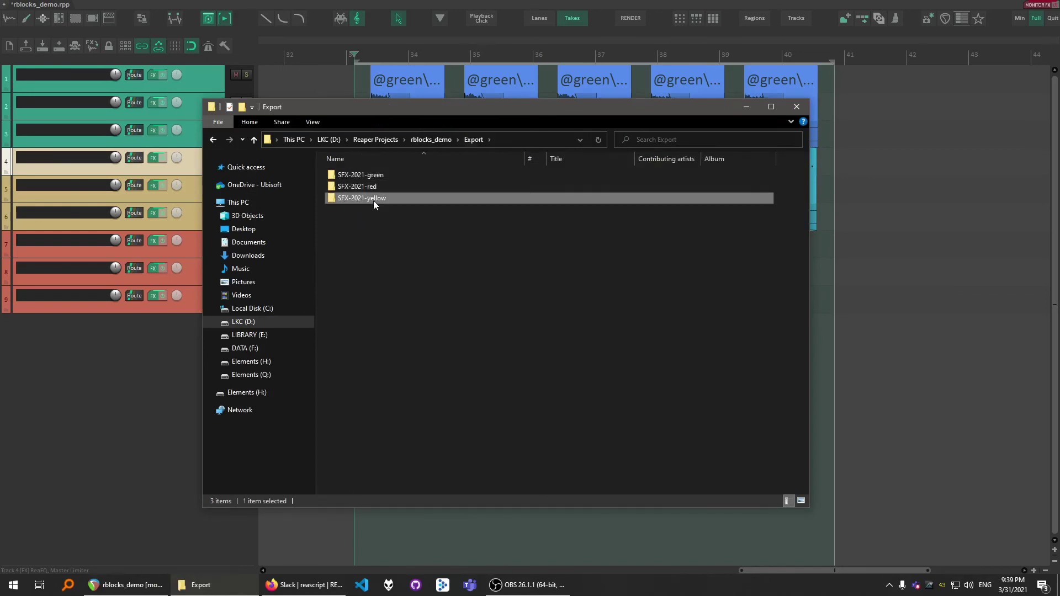
double_click(373, 174)
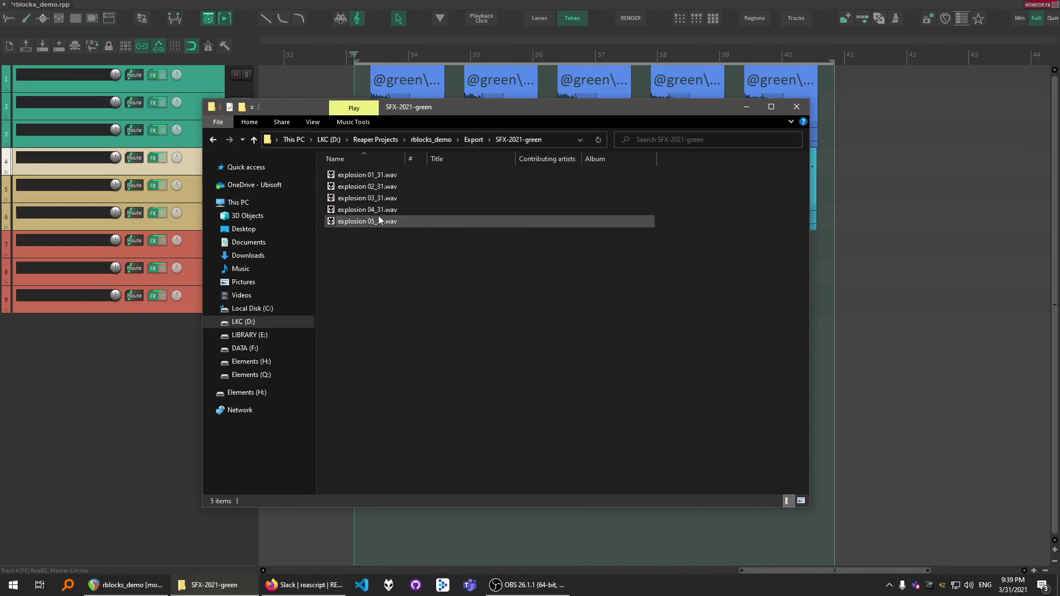
key("alt+Left")
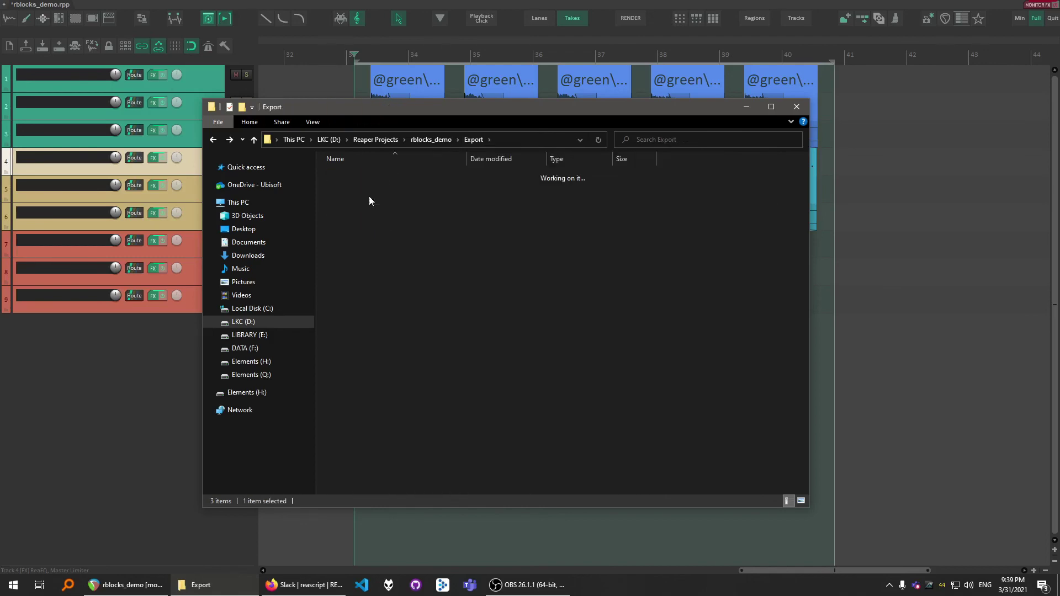
key("alt+Tab")
left_click(610, 322)
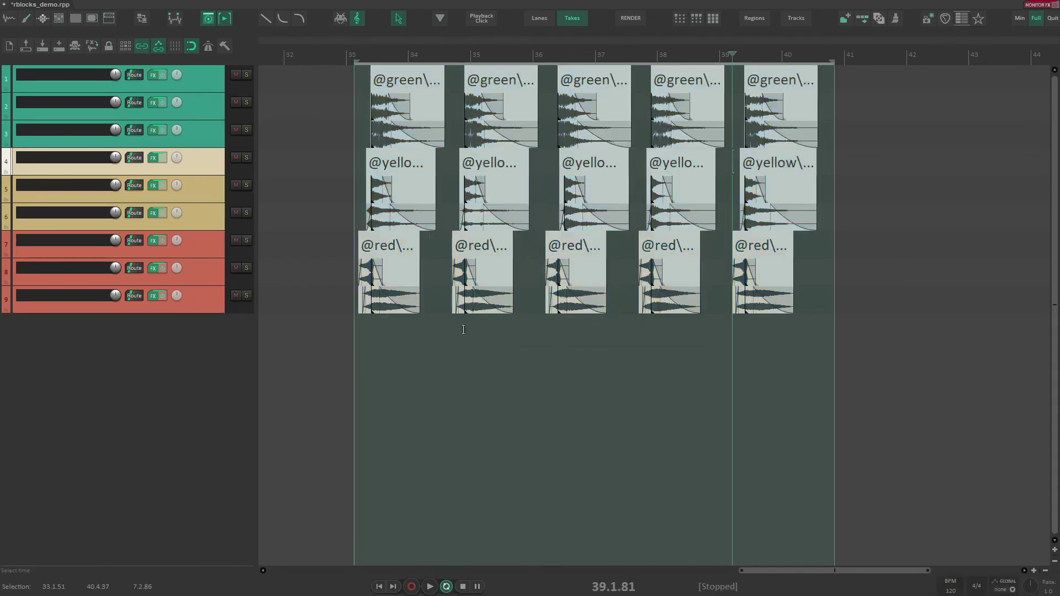
Step: Clear the time selection spanning the green, yellow and red blocks
left_click(448, 330)
scroll(506, 206, "up", 4)
scroll(511, 203, "down", 3)
scroll(486, 210, "down", 1)
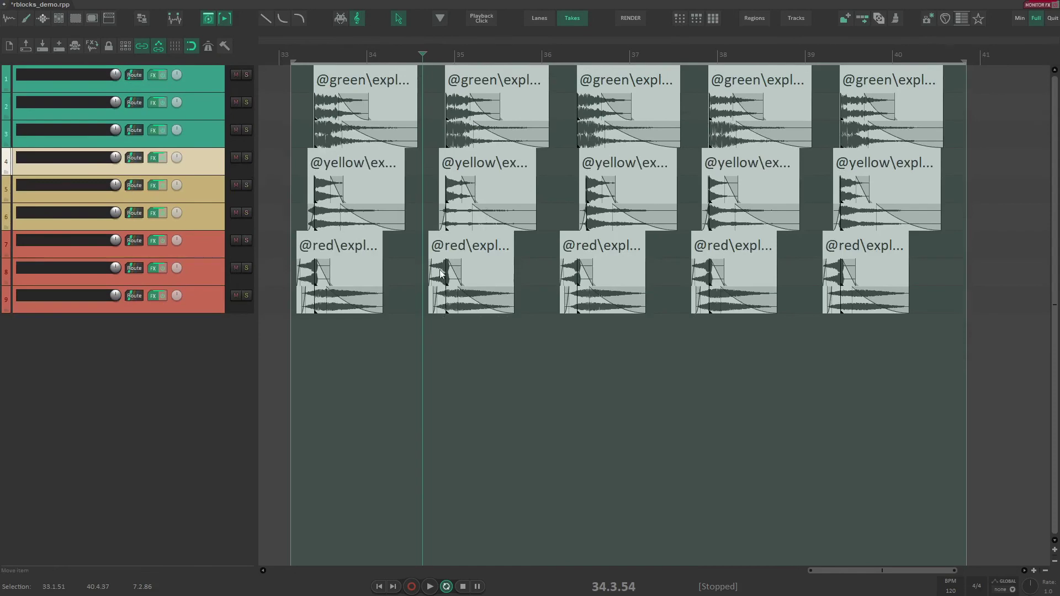
left_click(421, 298)
key("Escape")
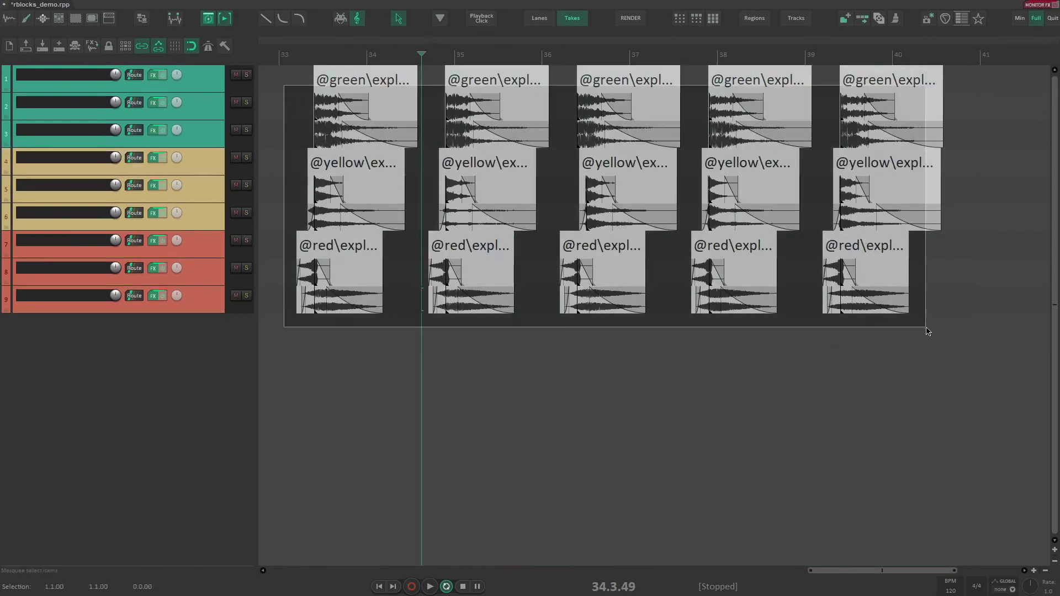